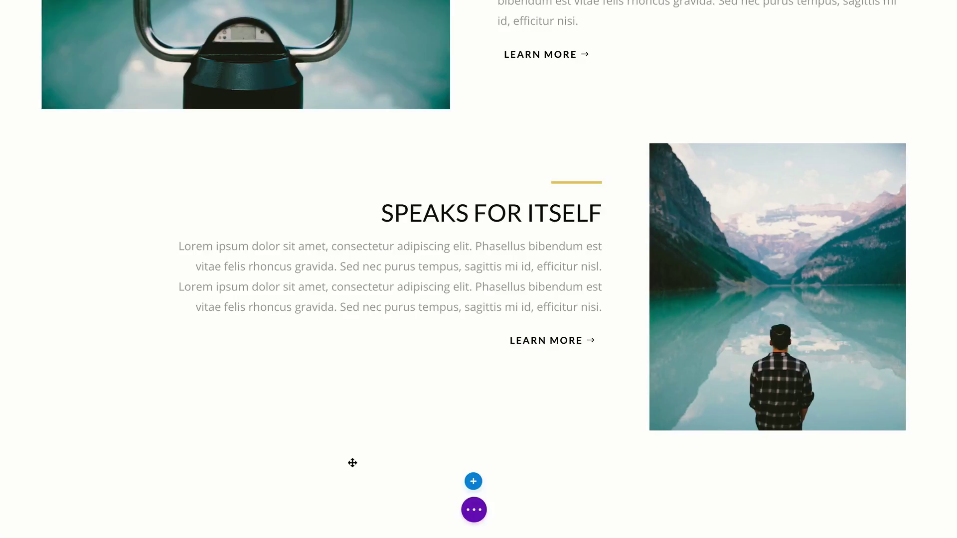
- Add a regular section below Speaks For Itself with a one-column row holding an empty Text module
mouse_move(498, 448)
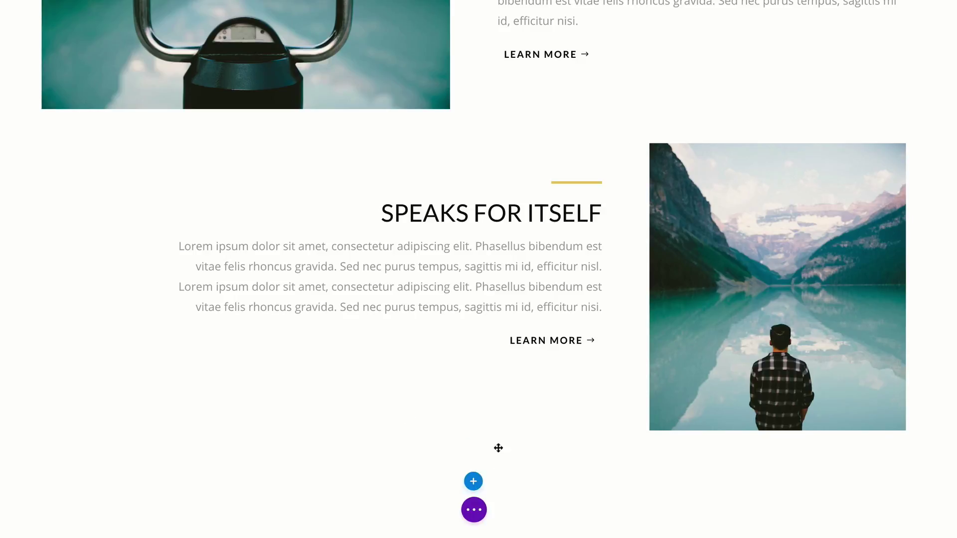
click(473, 482)
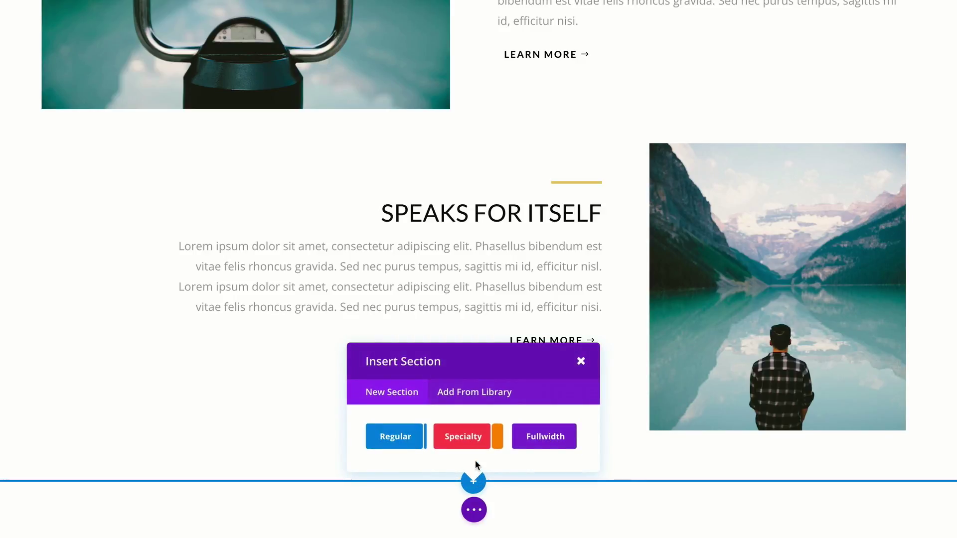
click(401, 438)
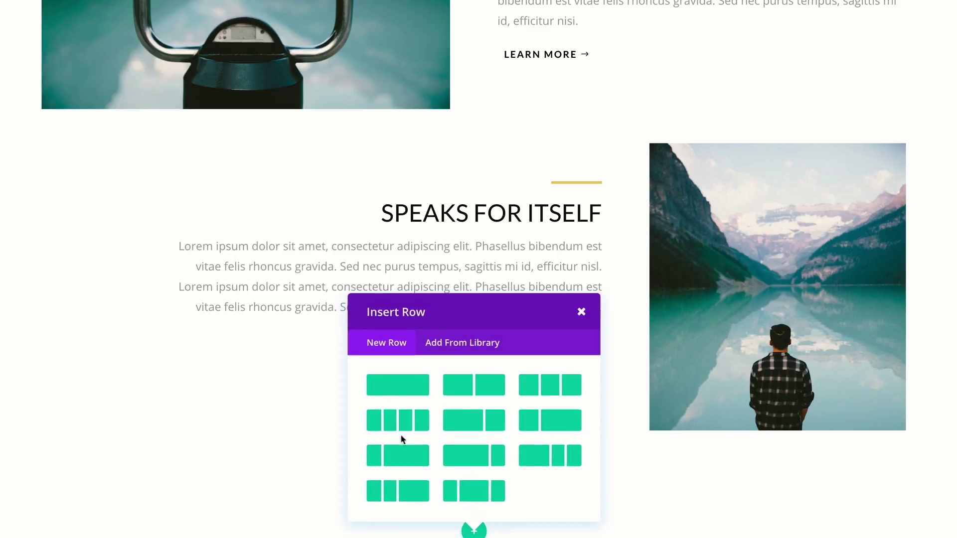
click(412, 387)
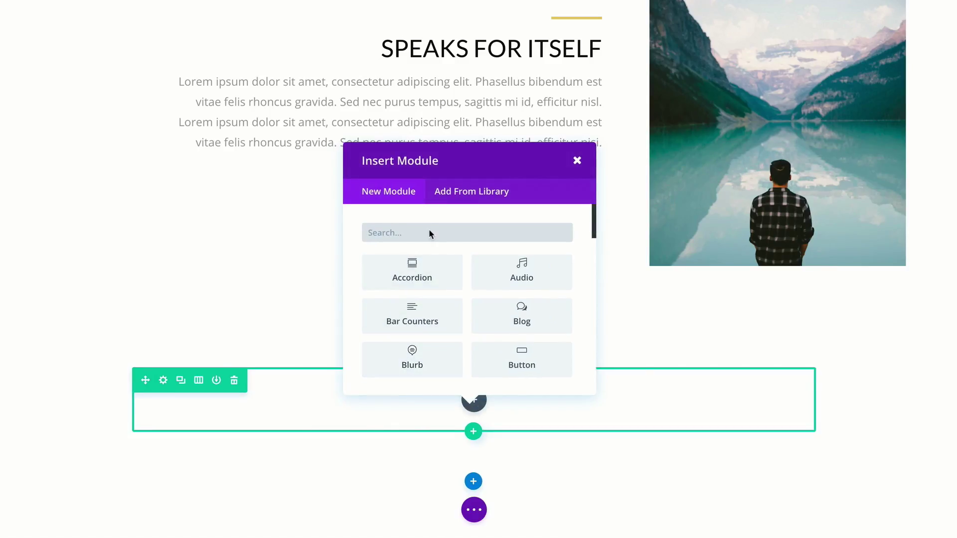
text(text)
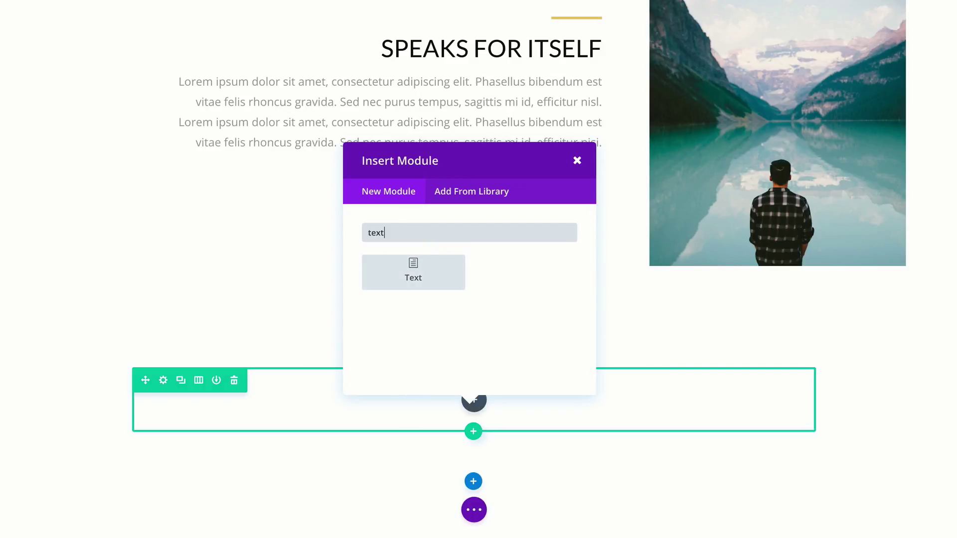
click(421, 271)
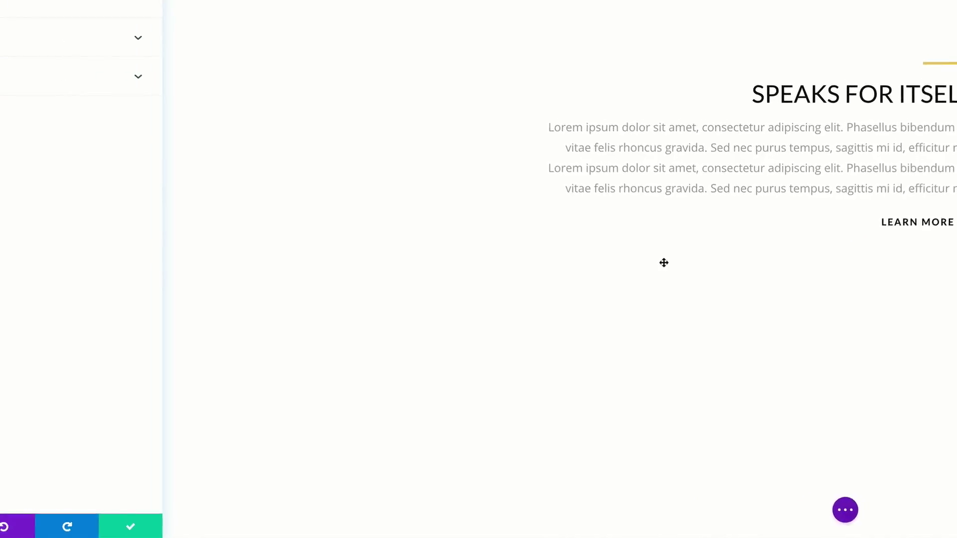
click(224, 527)
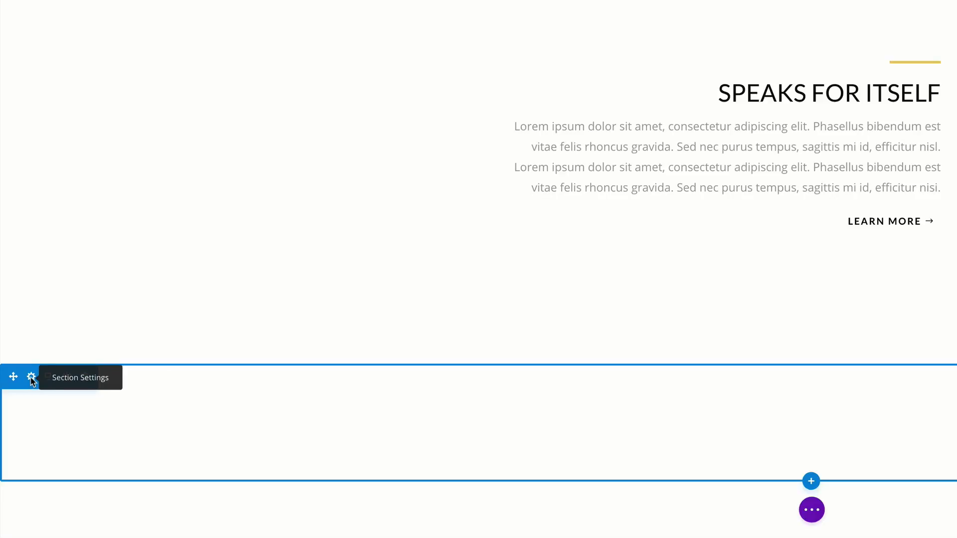
- Set the new section's background colour to #f5f9fc and save the section settings
click(31, 378)
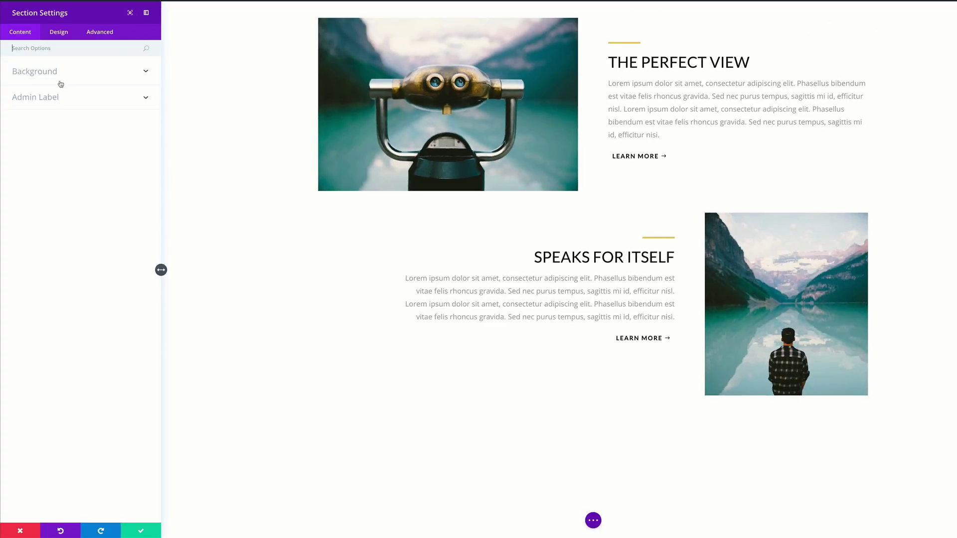
click(60, 83)
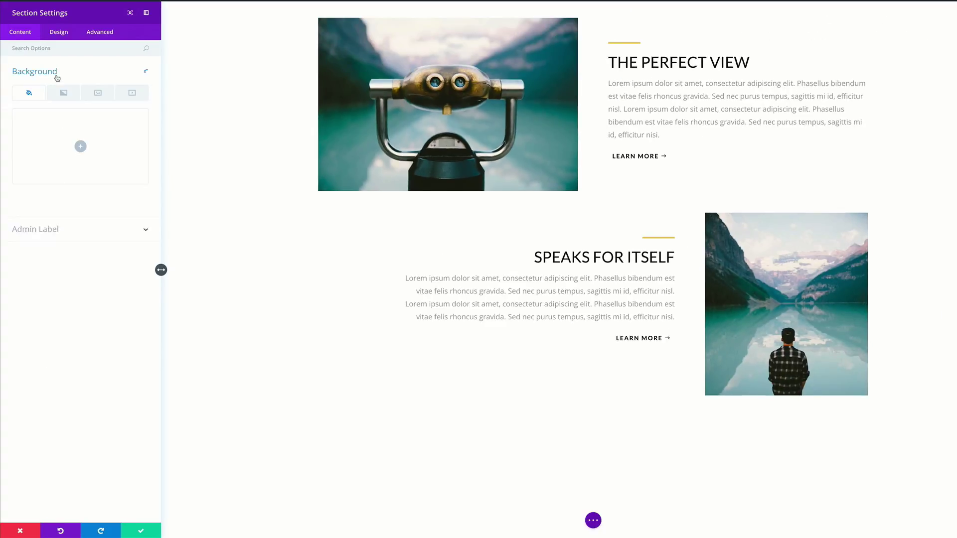
click(81, 147)
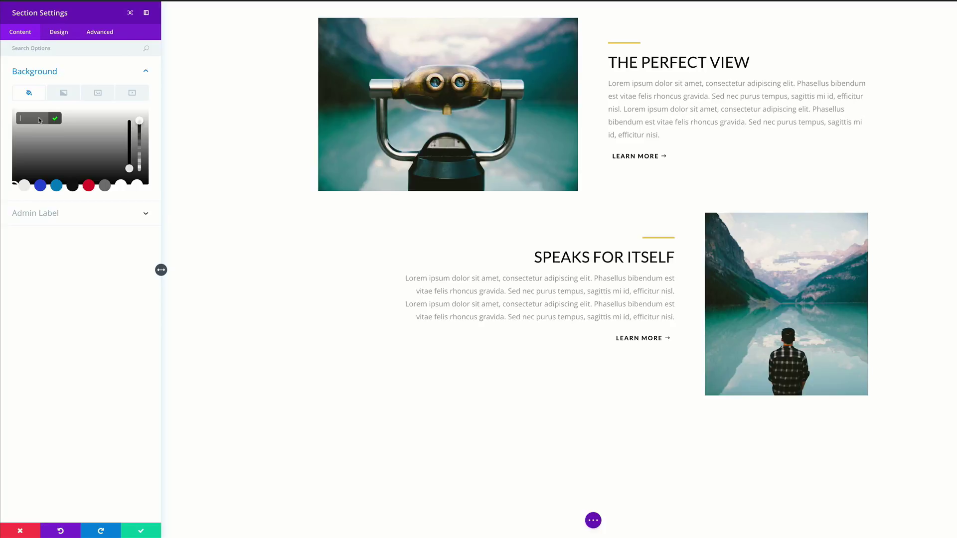
text(#f5f9fc)
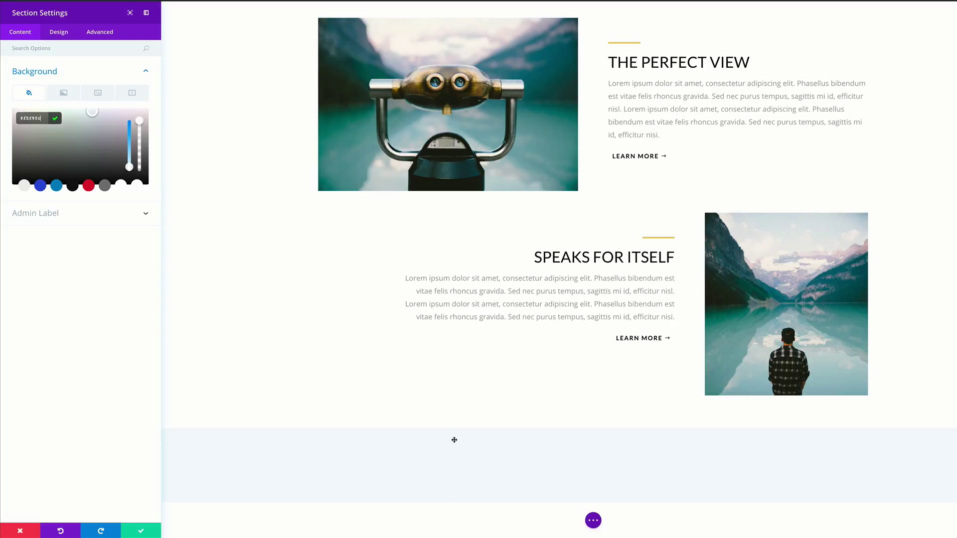
click(141, 531)
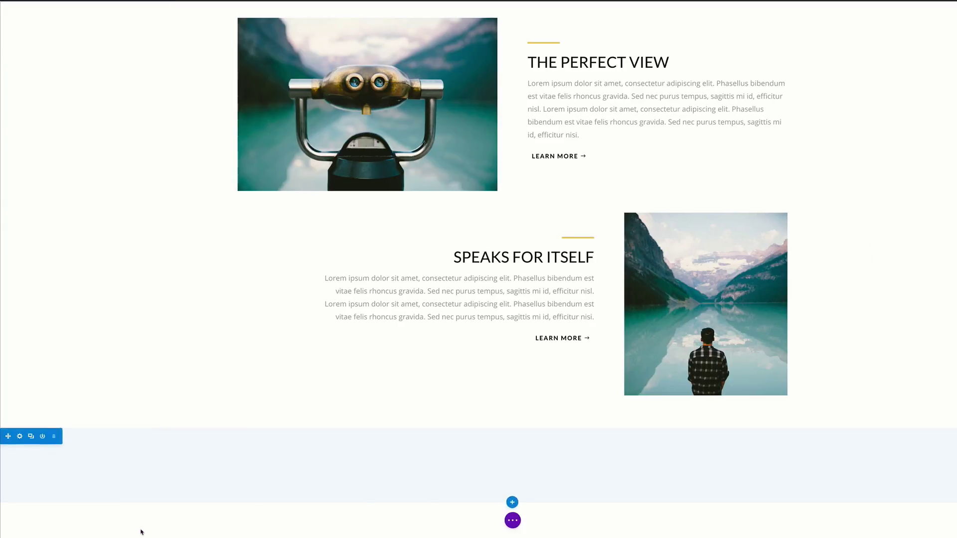
mouse_move(504, 466)
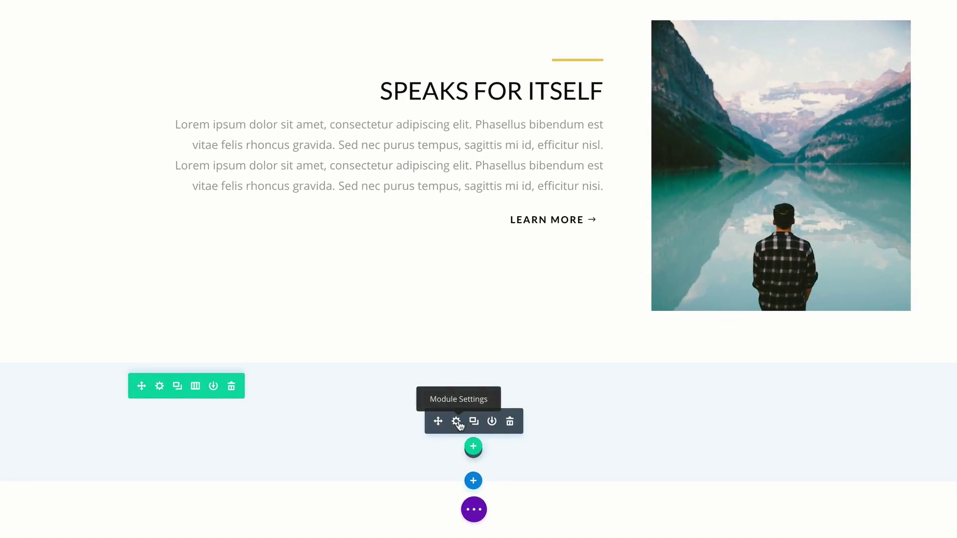
- Enter 'Setup' as the module text and make it centred, bold and uppercase
click(456, 422)
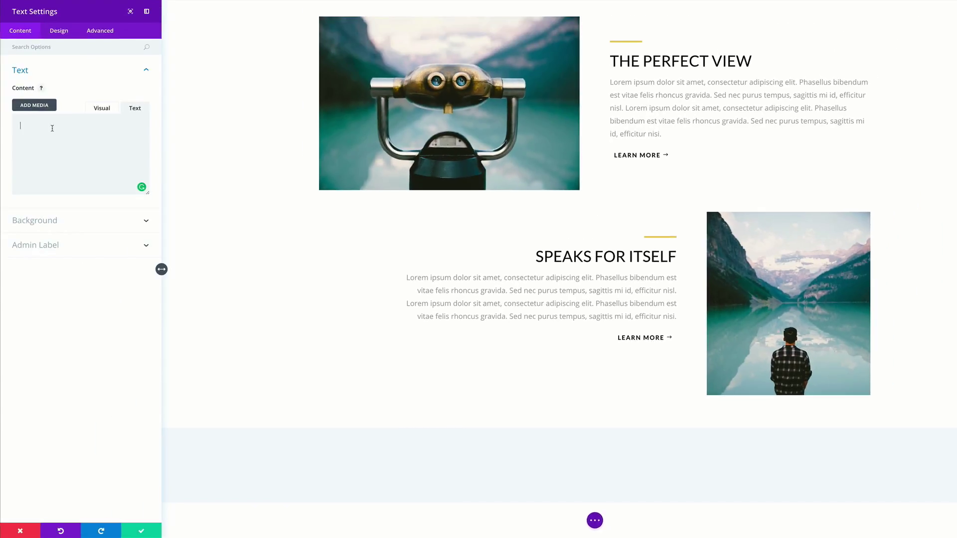
text(Setup)
click(59, 33)
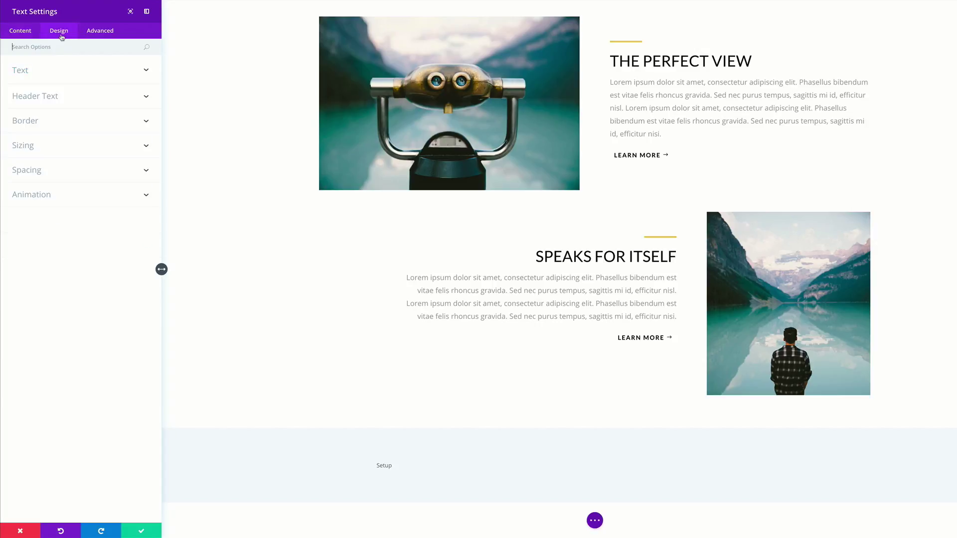
click(46, 74)
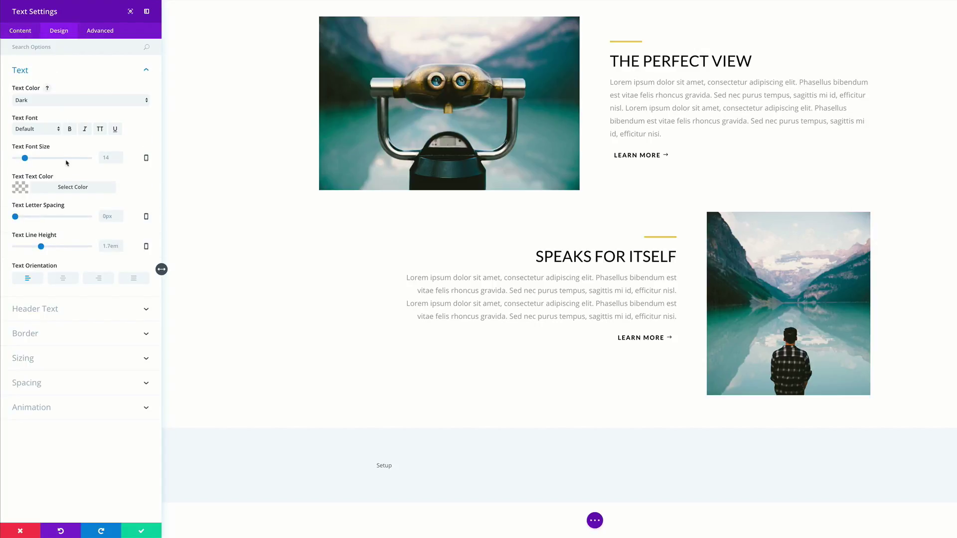
click(64, 280)
click(70, 129)
click(100, 129)
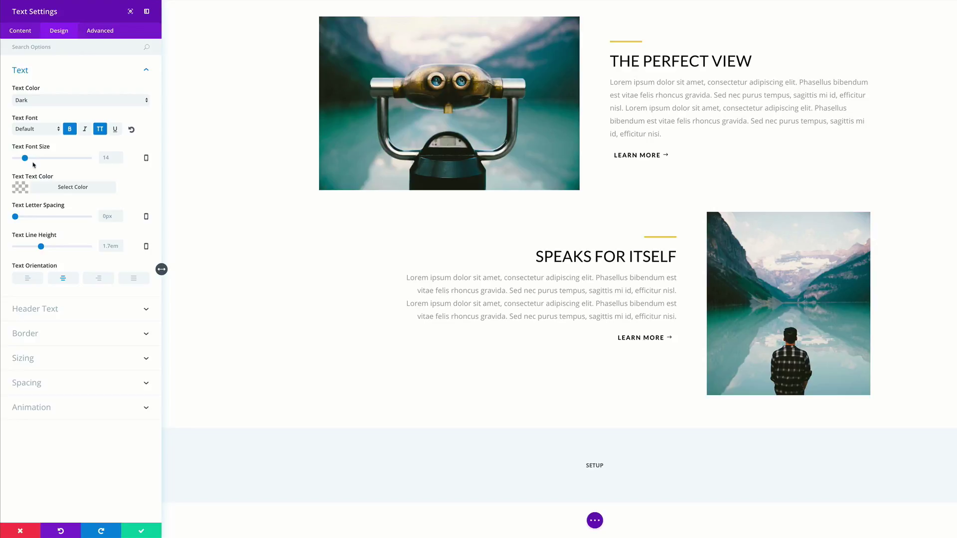
- Set the Setup text size to 15px and colour it light grey
drag(28, 159, 28, 159)
click(21, 188)
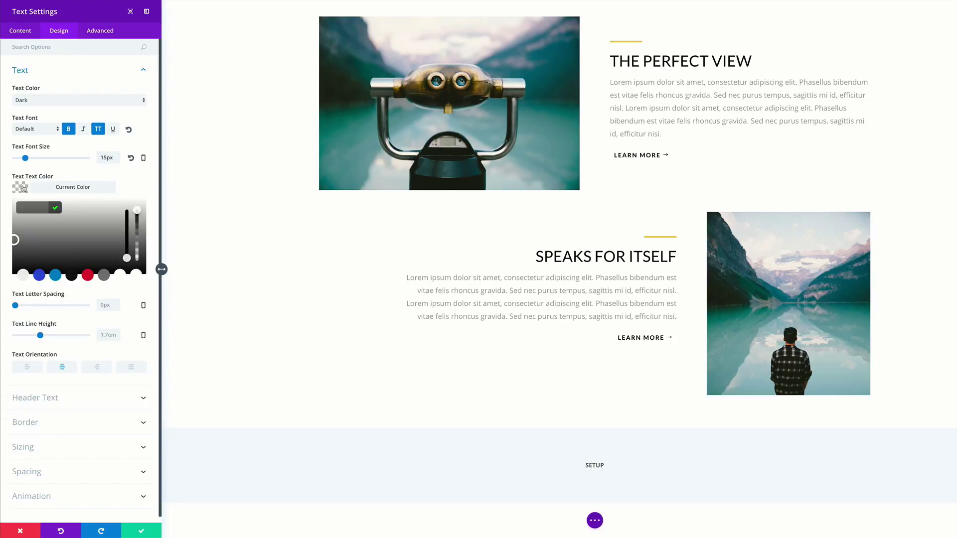
click(33, 215)
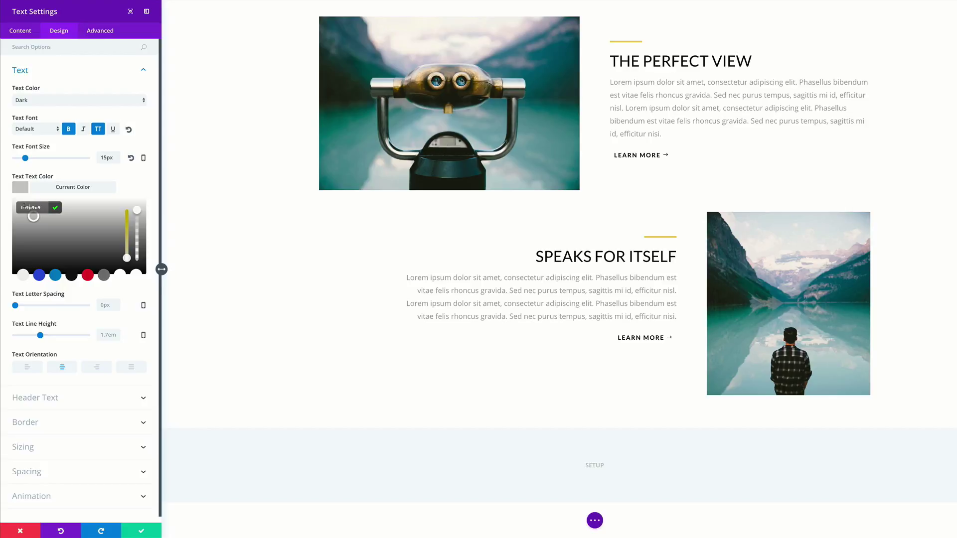
click(28, 471)
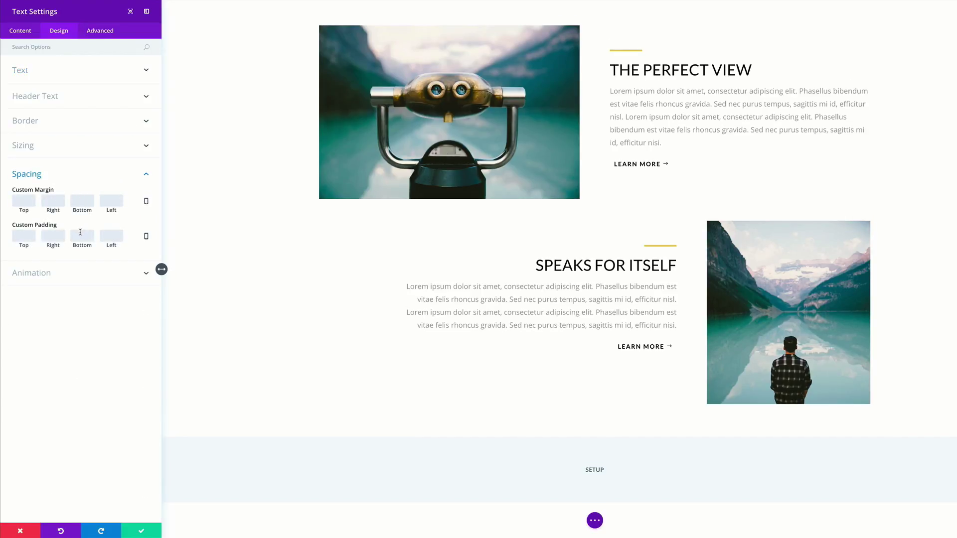
- Give SETUP 20px bottom padding and a Slide animation moving Up over 850ms
text(20)
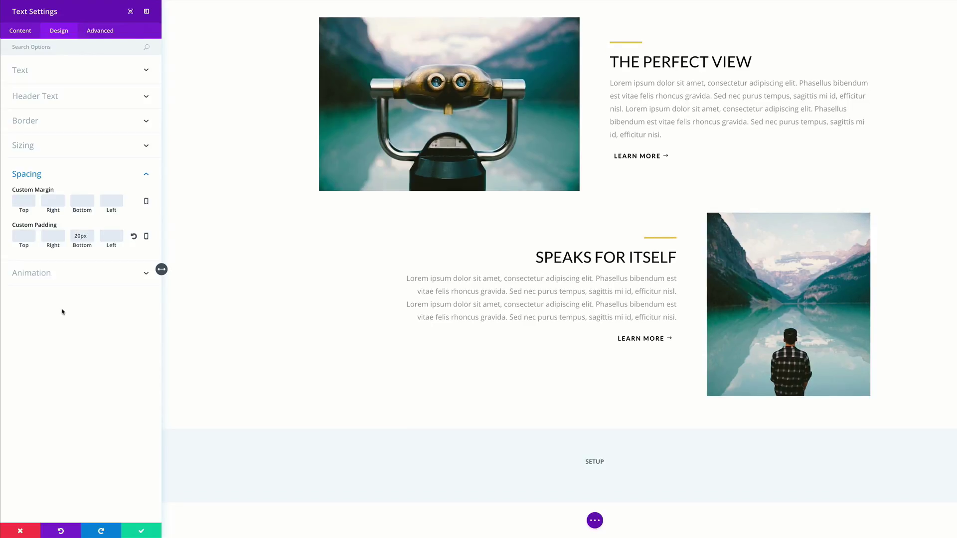
click(45, 274)
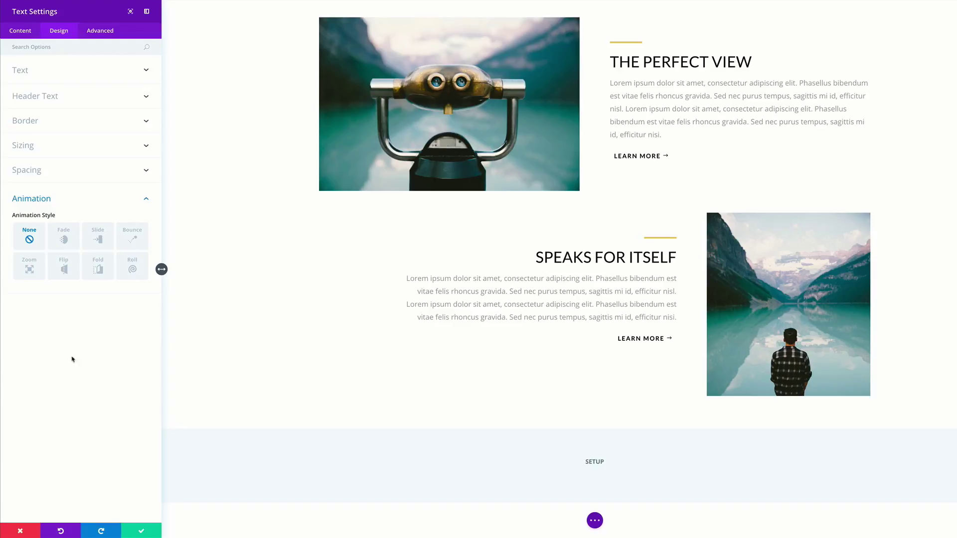
click(100, 241)
click(77, 336)
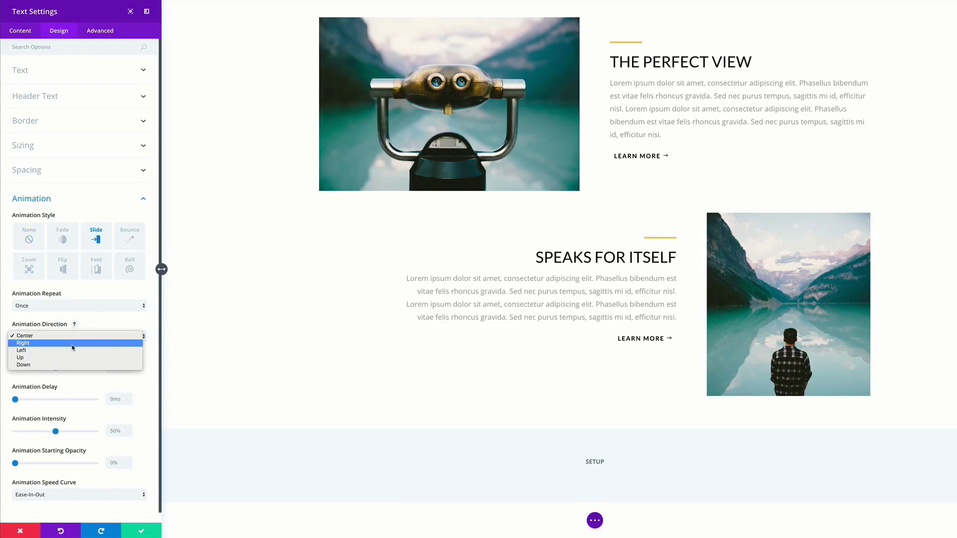
click(70, 357)
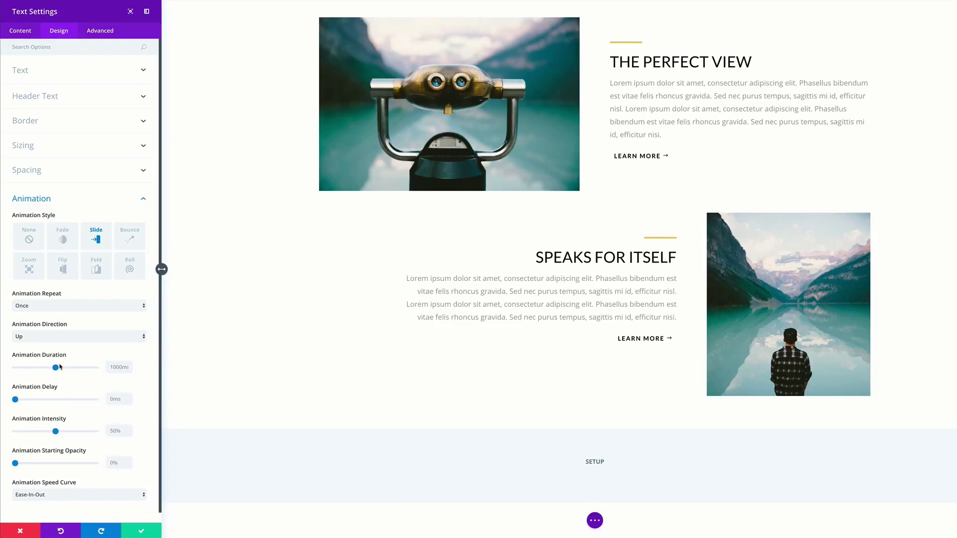
double_click(114, 367)
text(850)
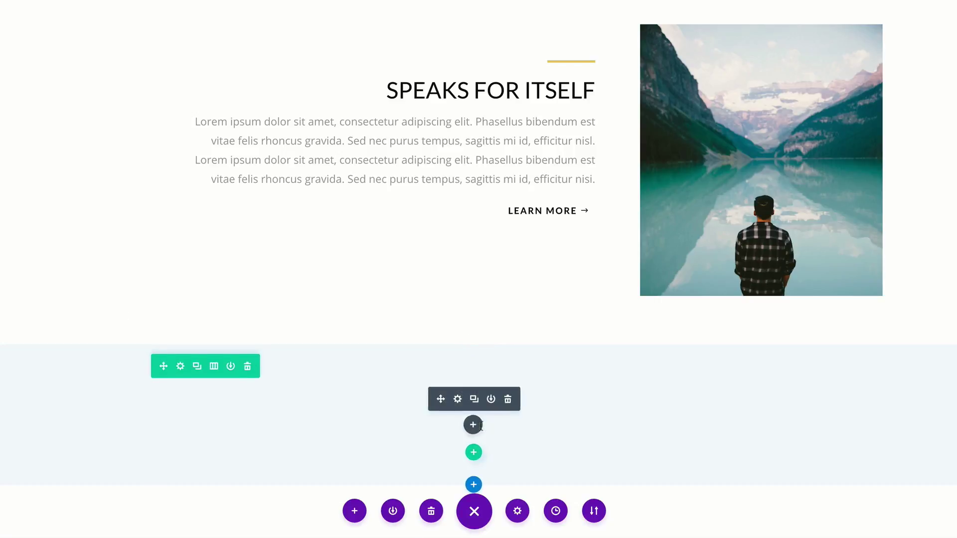
- Insert a Text module under SETUP containing the h1 heading 'Say Hello to DIVI'
click(477, 428)
click(474, 425)
click(455, 269)
text(text)
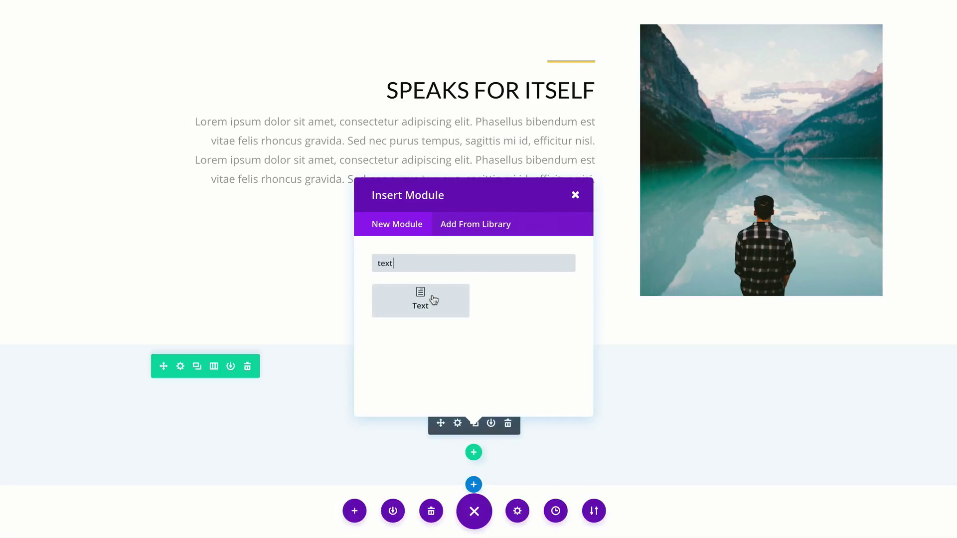
click(434, 298)
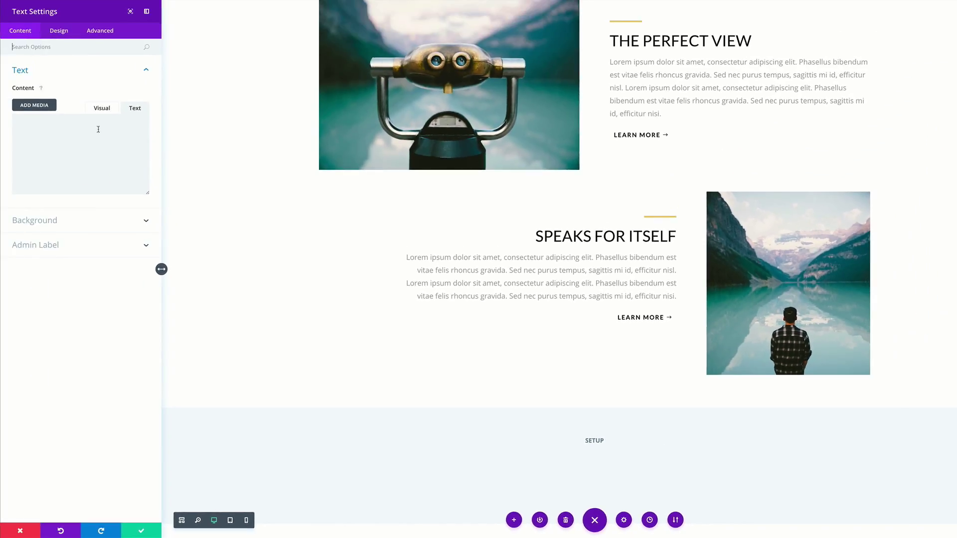
click(135, 108)
text(&lt;h1&gt;Say Hello to DIVI&lt;/h1&gt;)
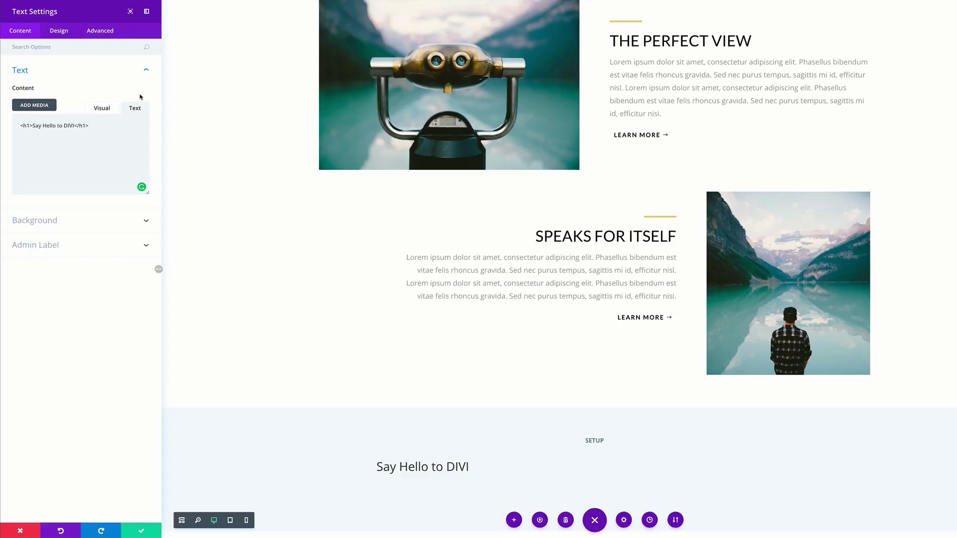
click(57, 32)
- Make the heading bold, centred and 39px
click(52, 97)
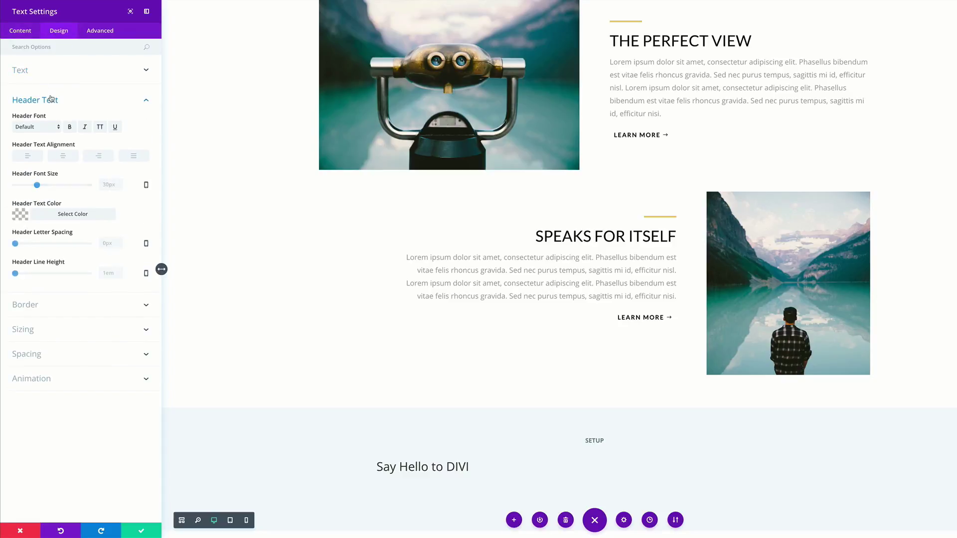
click(70, 128)
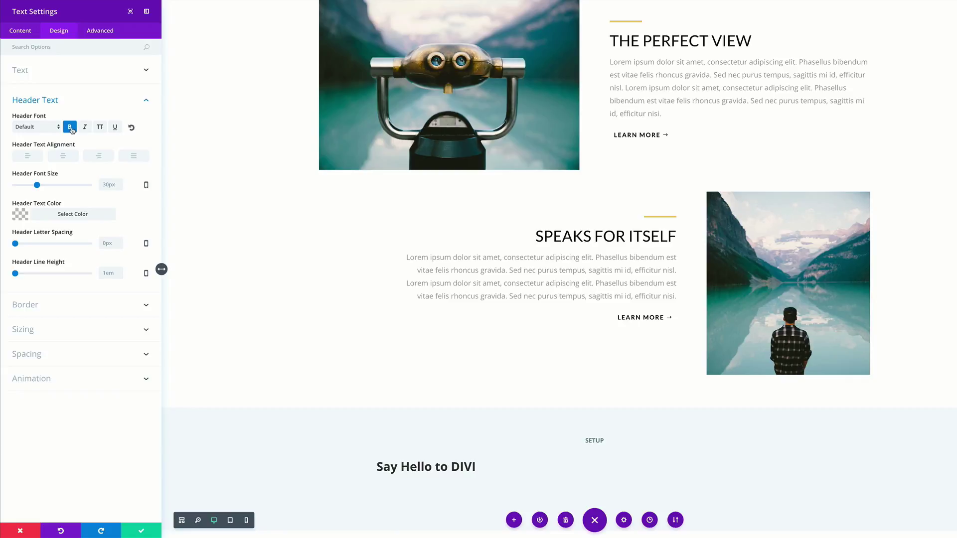
click(63, 157)
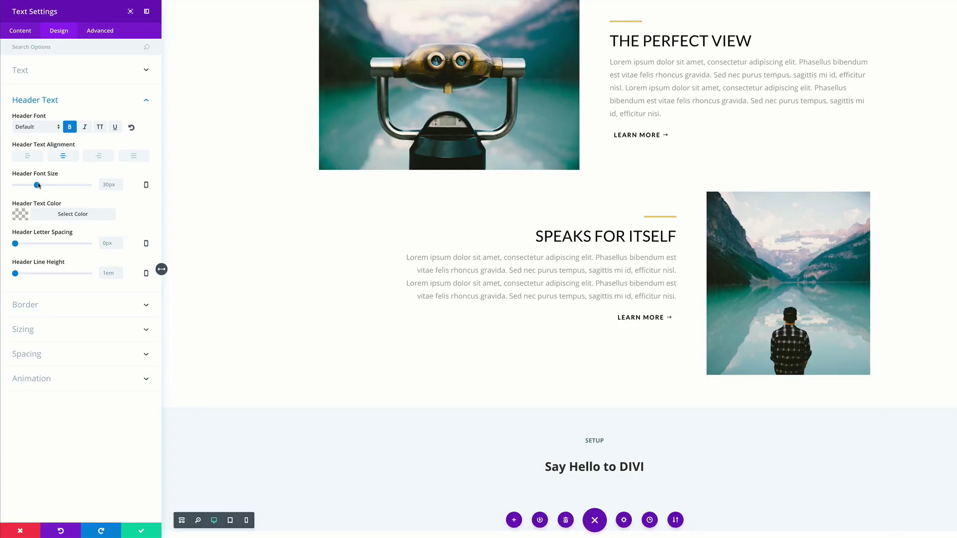
click(105, 184)
text(39)
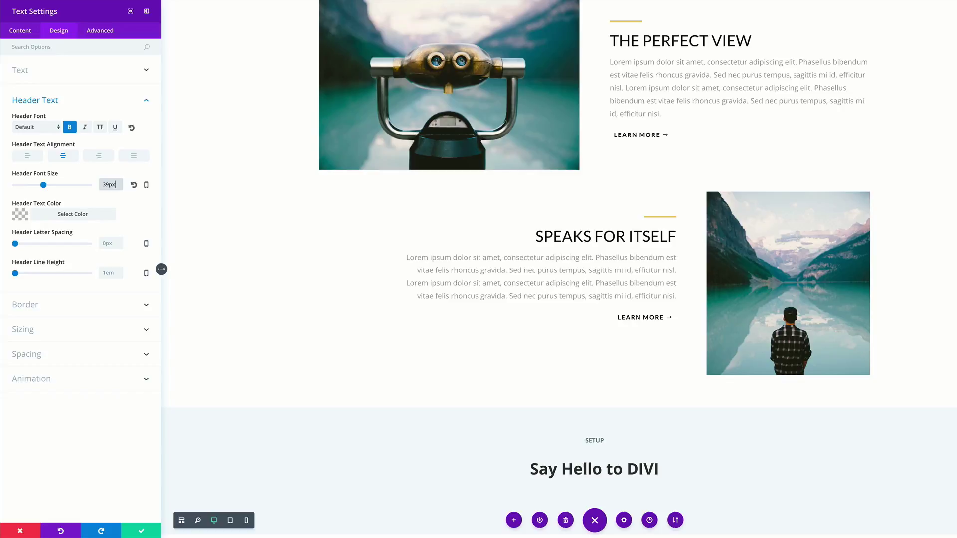
- Colour the heading dark navy #2f3a54 and set its line height to 1.4em
click(21, 217)
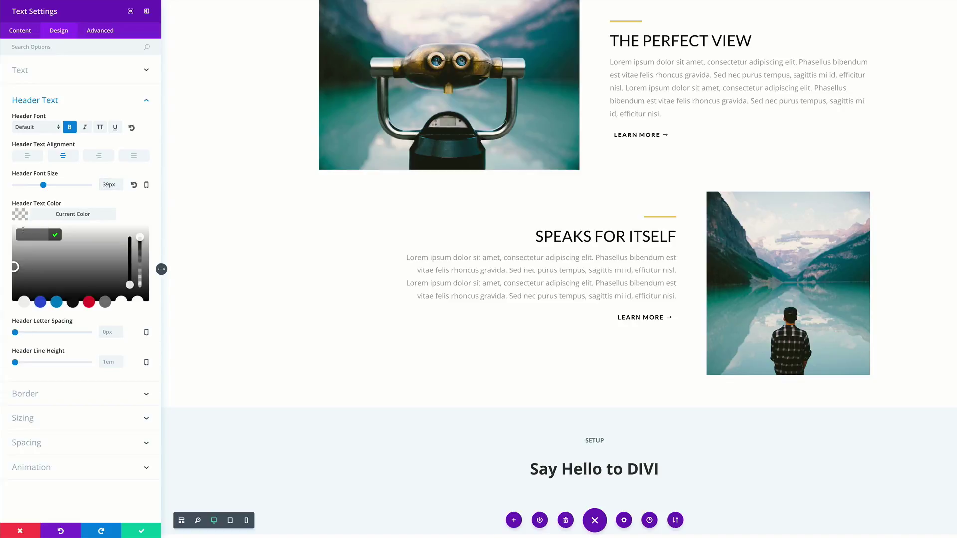
click(23, 234)
text(#2f3a54)
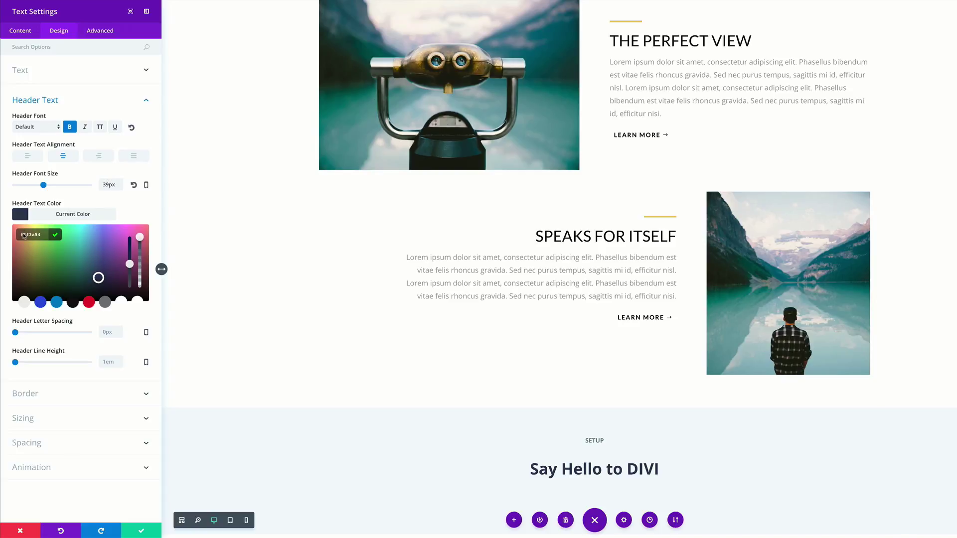
key(Return)
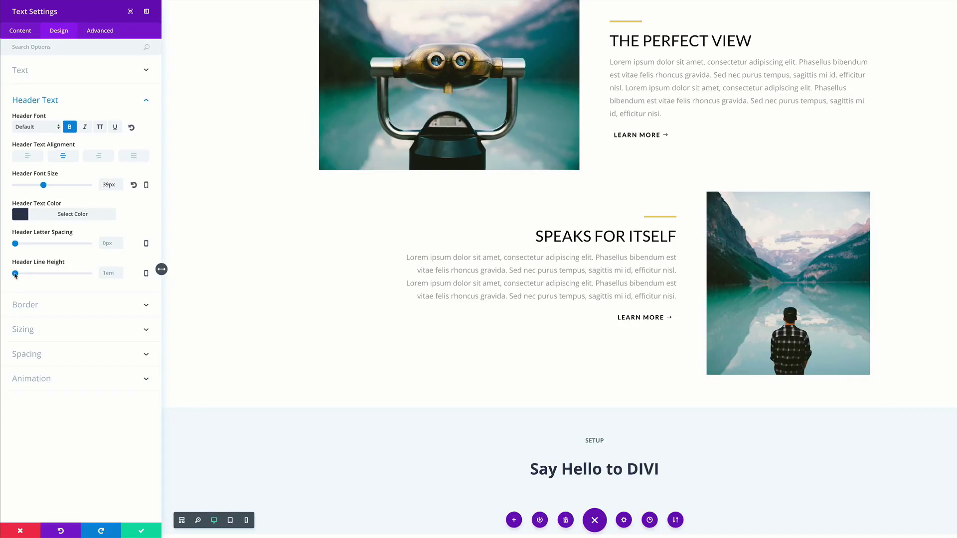
drag(15, 274, 30, 274)
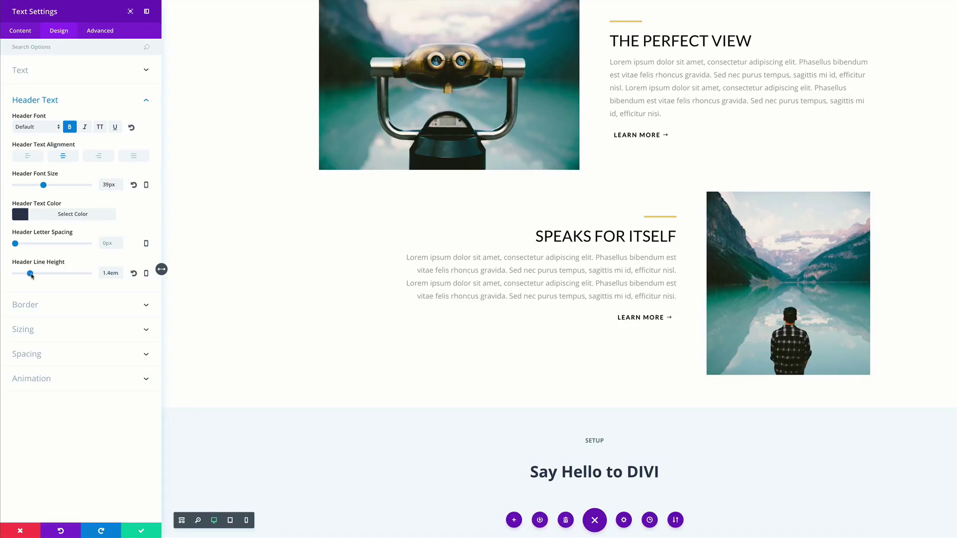
scroll(245, 354, down, 1)
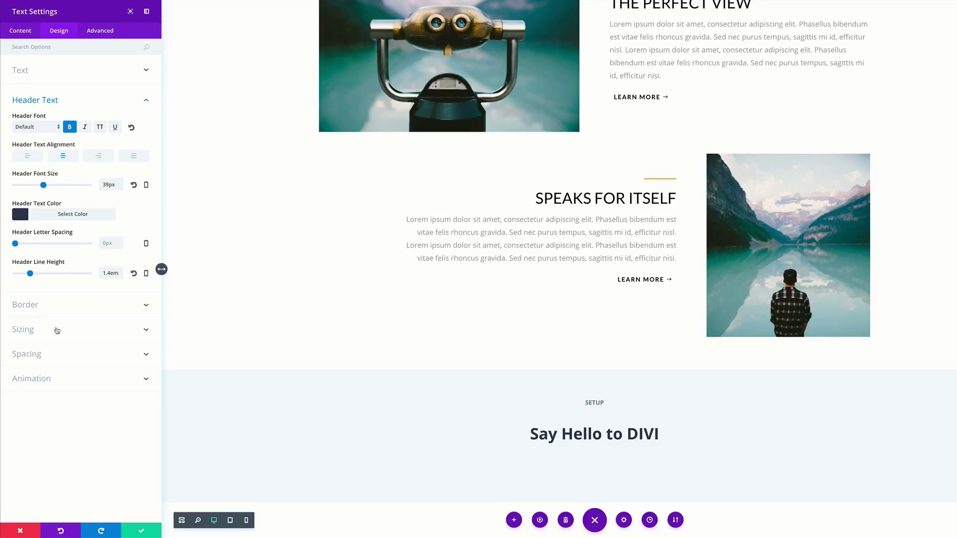
- Limit the heading block to 600px wide, centre it, and give it a 20px bottom margin
click(32, 330)
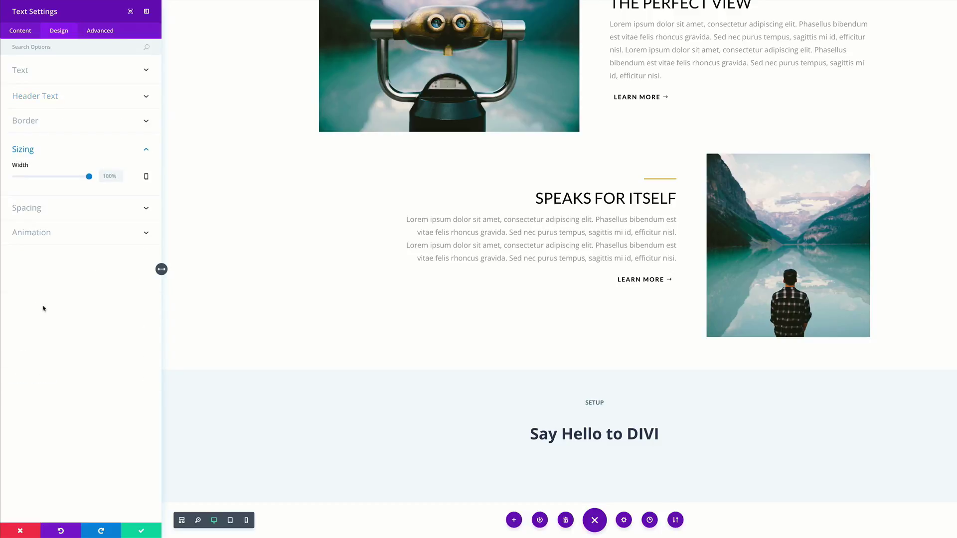
click(106, 177)
text(600)
key(Return)
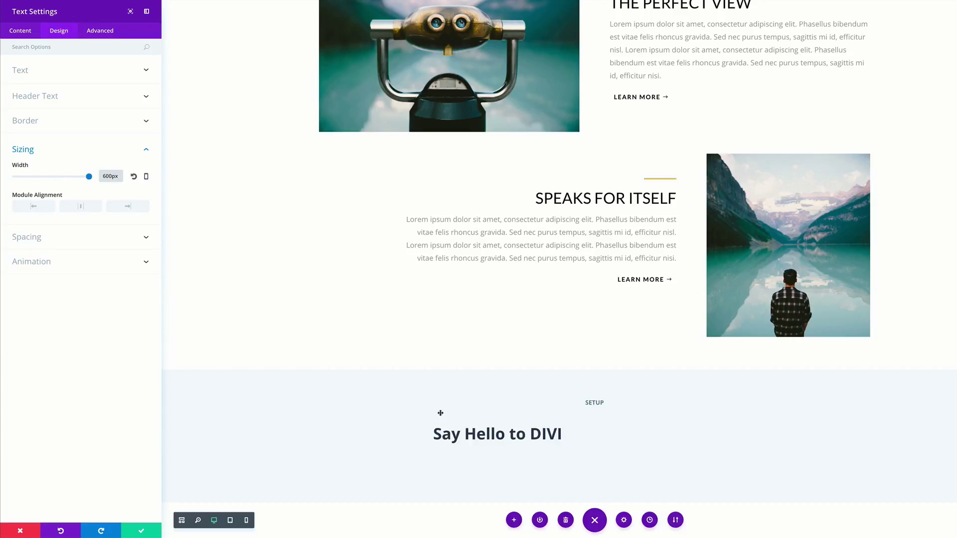
click(100, 178)
click(82, 208)
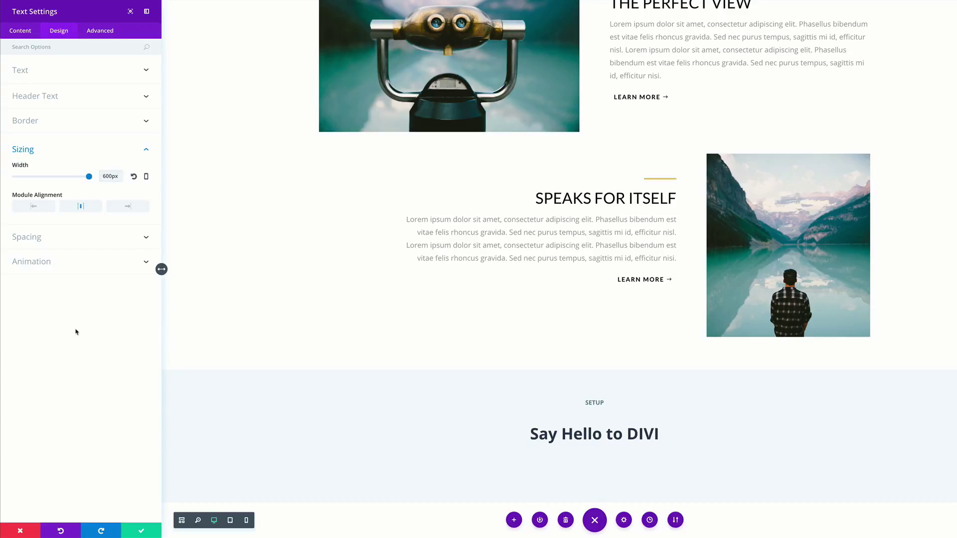
click(37, 240)
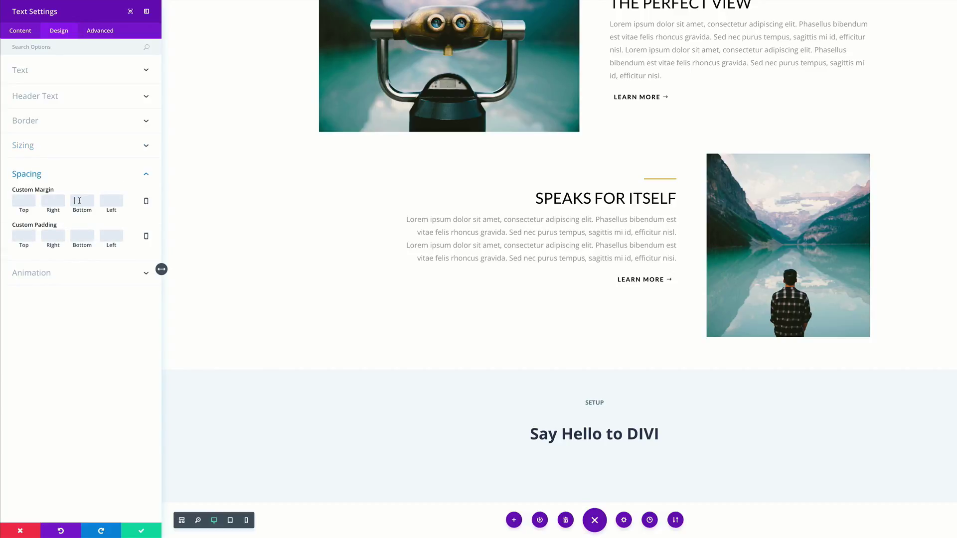
text(20)
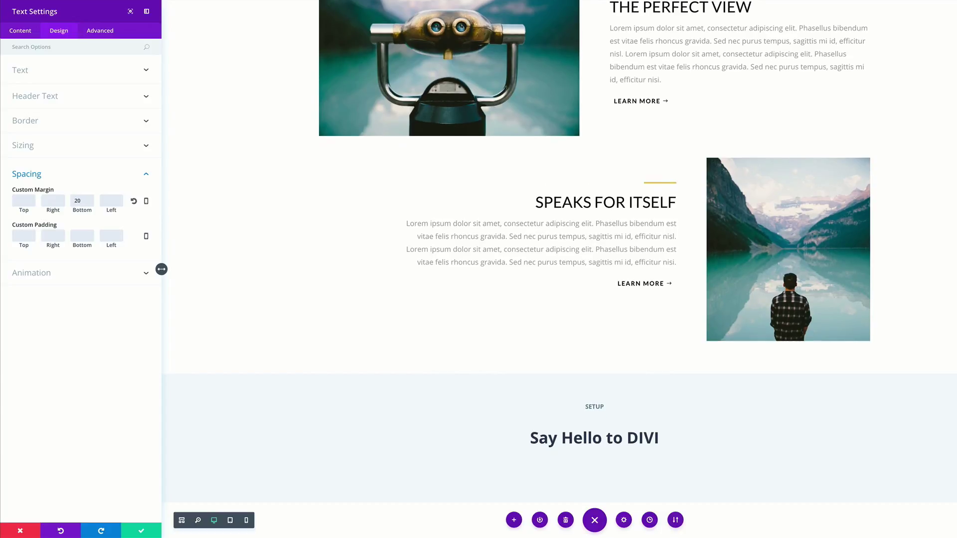
click(75, 274)
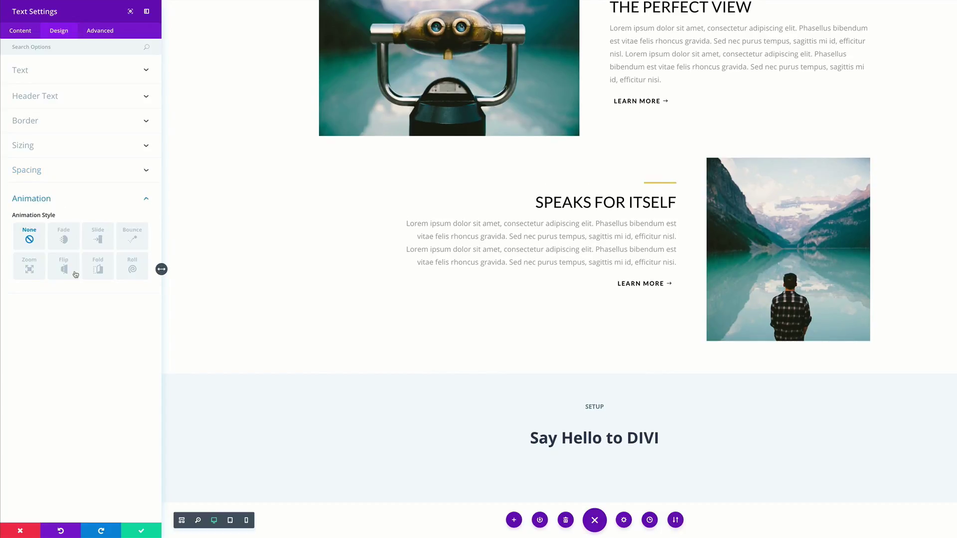
- Animate the heading with an upward Slide, 850ms duration, 12% intensity and Ease-Out curve, then save
click(101, 240)
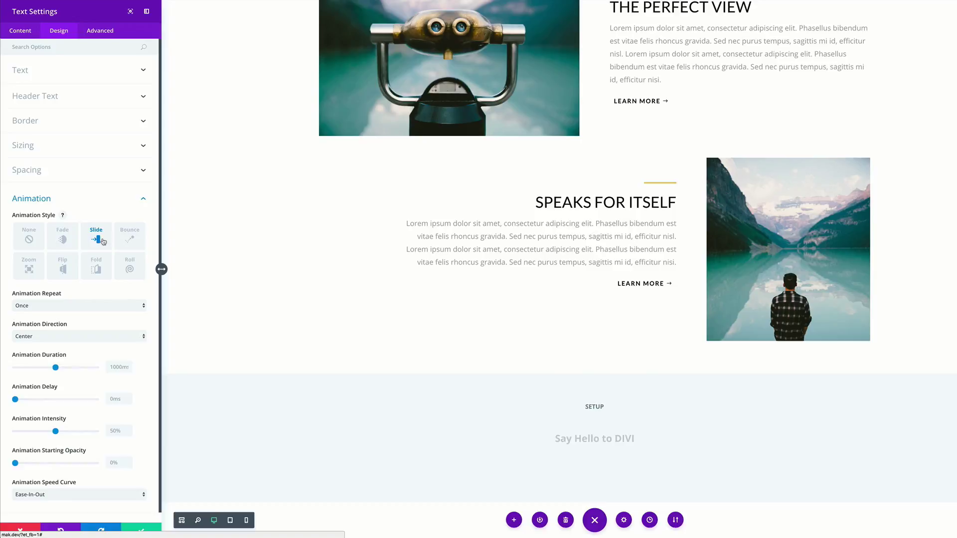
click(77, 336)
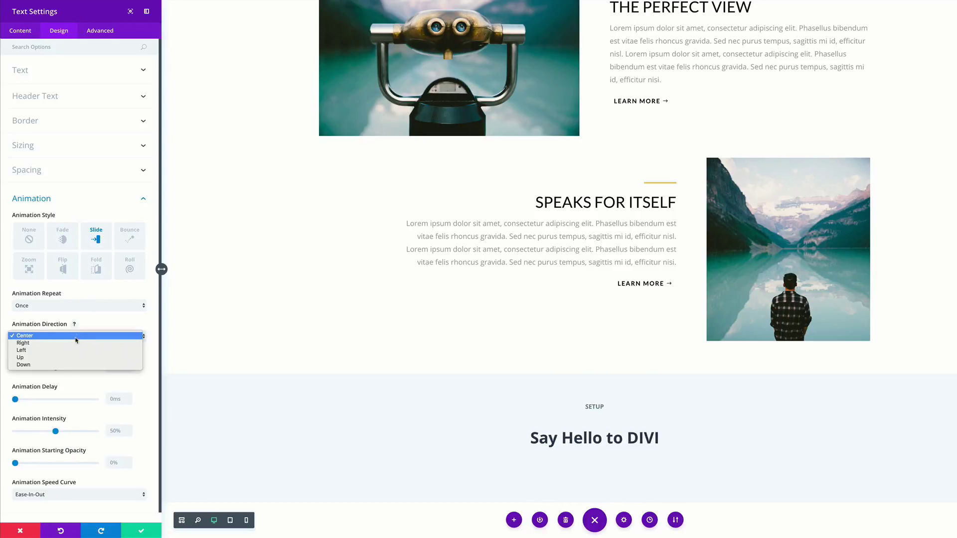
click(68, 357)
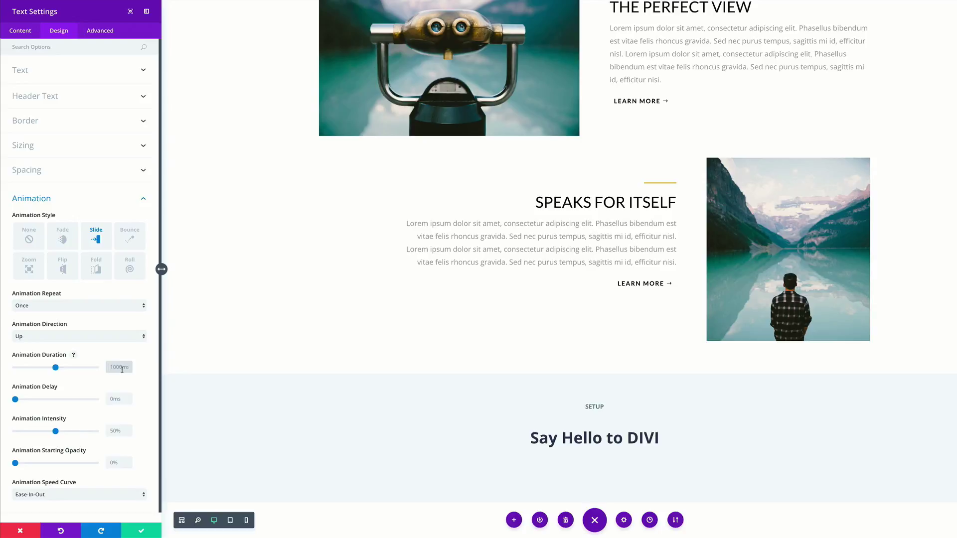
click(122, 369)
text(850ms)
click(115, 431)
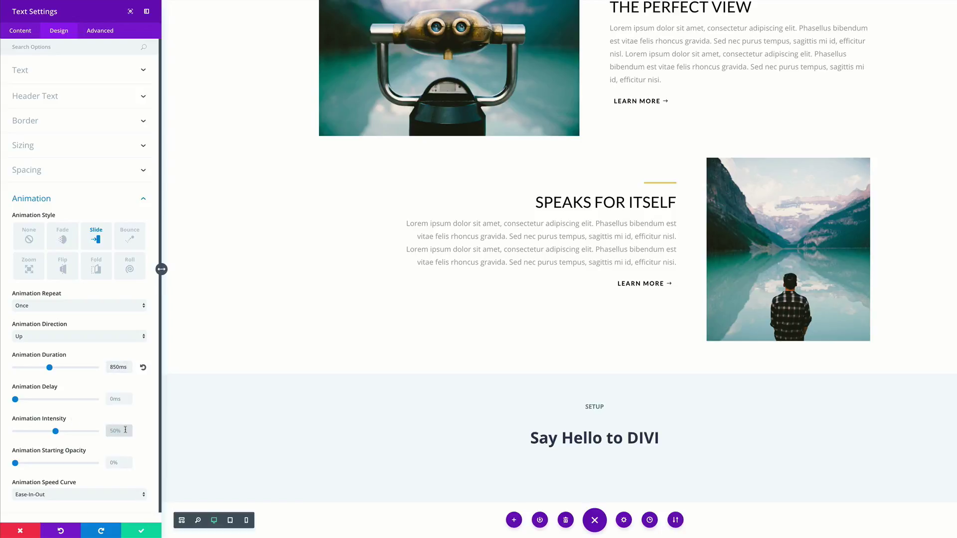
text(12%)
click(114, 495)
click(30, 521)
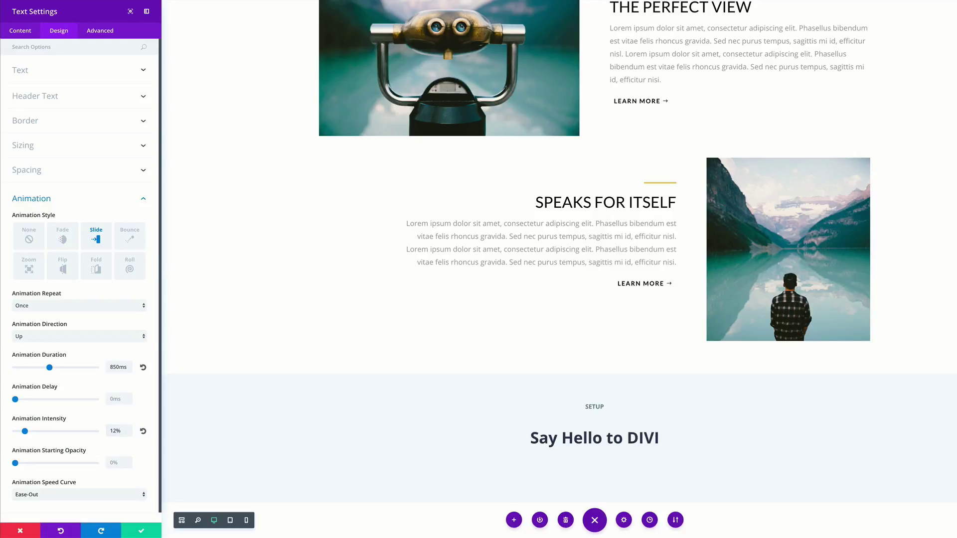
click(141, 530)
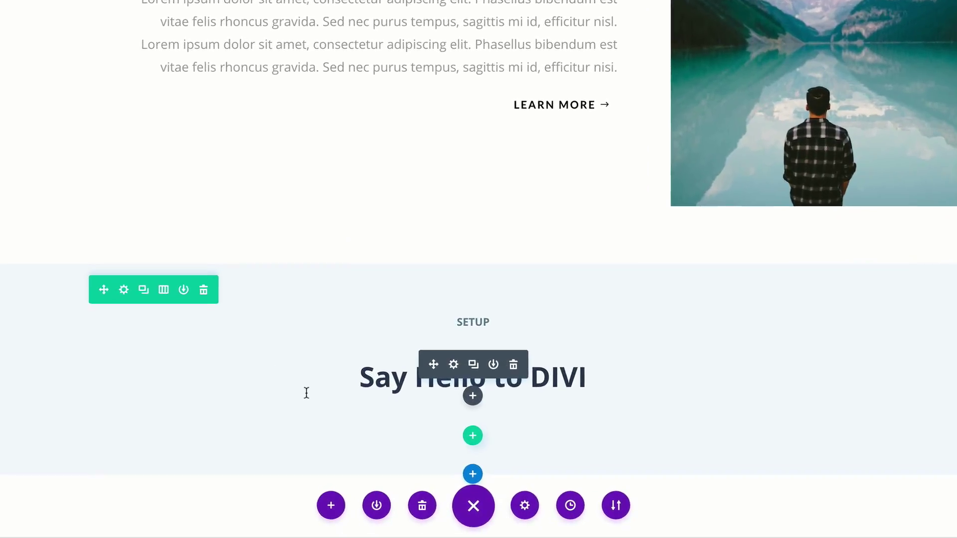
- Add a four-column row under the heading with a Blurb module in the first column
click(474, 434)
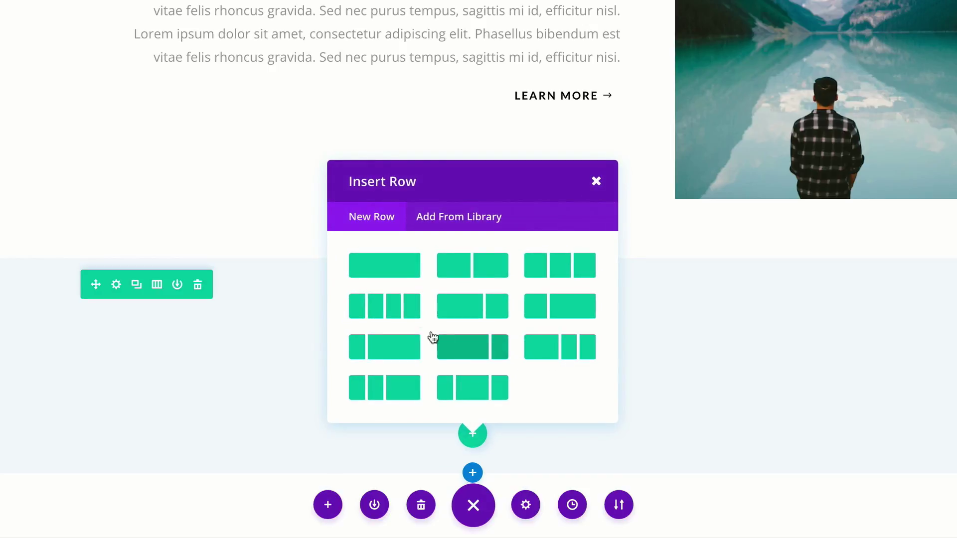
click(396, 308)
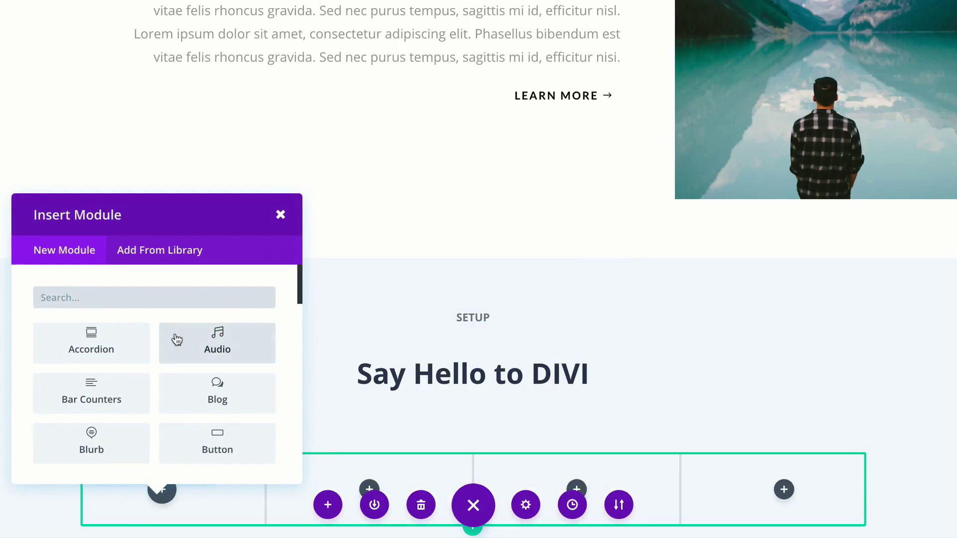
click(144, 297)
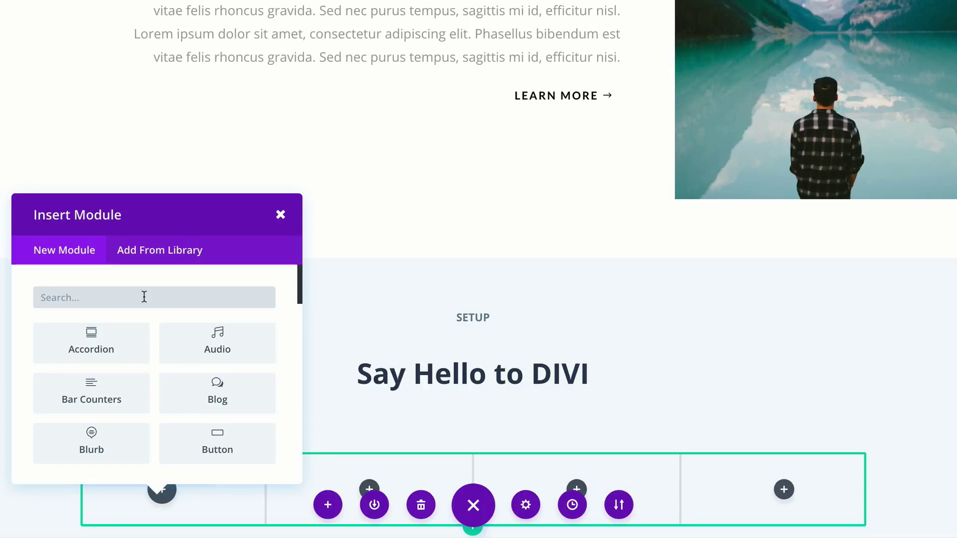
text(blur)
click(111, 341)
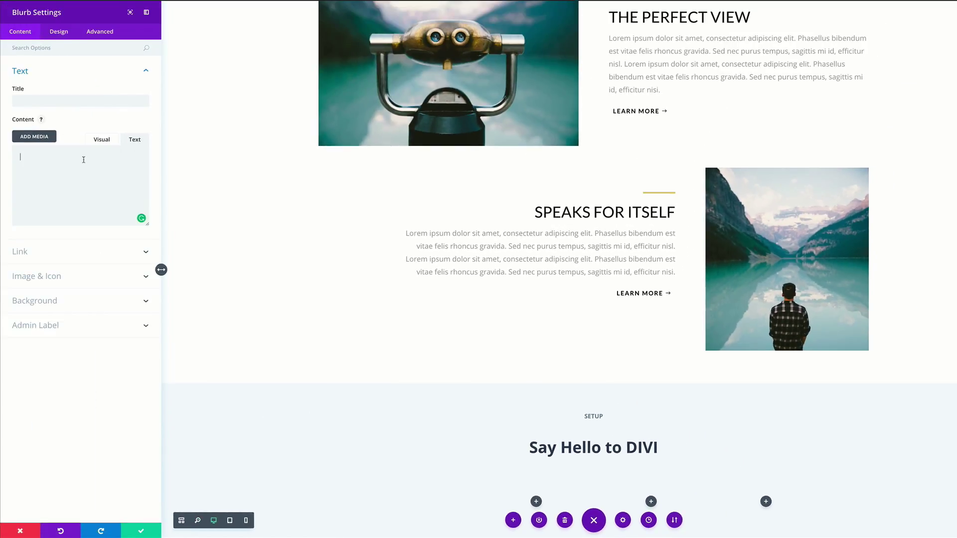
- Paste the lorem body with READ MORE link into the blurb and title it STEP 01
click(83, 159)
text(<p>Lorem ipsum dolor sit amet, consectetur adipiscing elit. Phasellus bibendum est vitae felis rhoncus gravida sed nec purus.</p> <p><a href="#" style="font-size: 12px;letter-spacing: 1px; color: #6a8091;"><strong>READ MORE ➔</strong></a></p>)
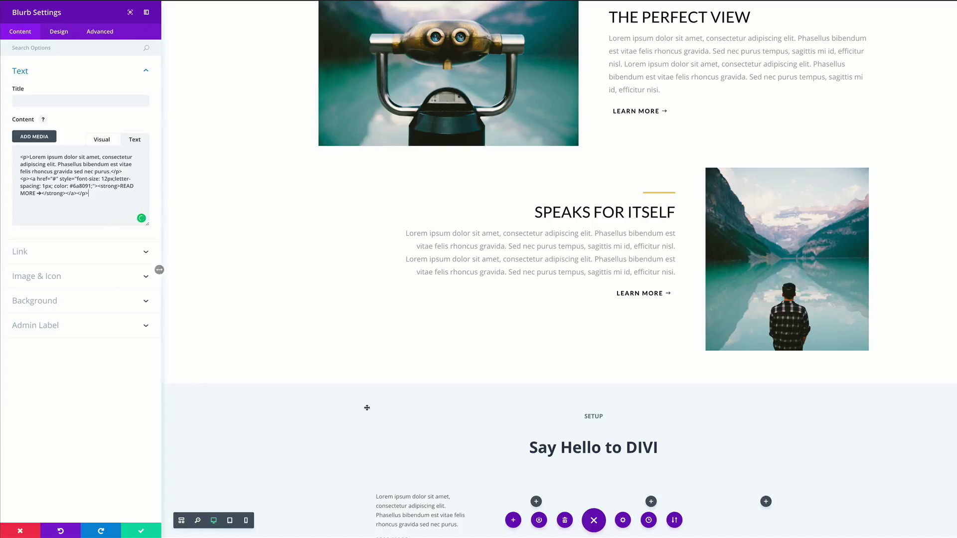
scroll(397, 450, down, 2)
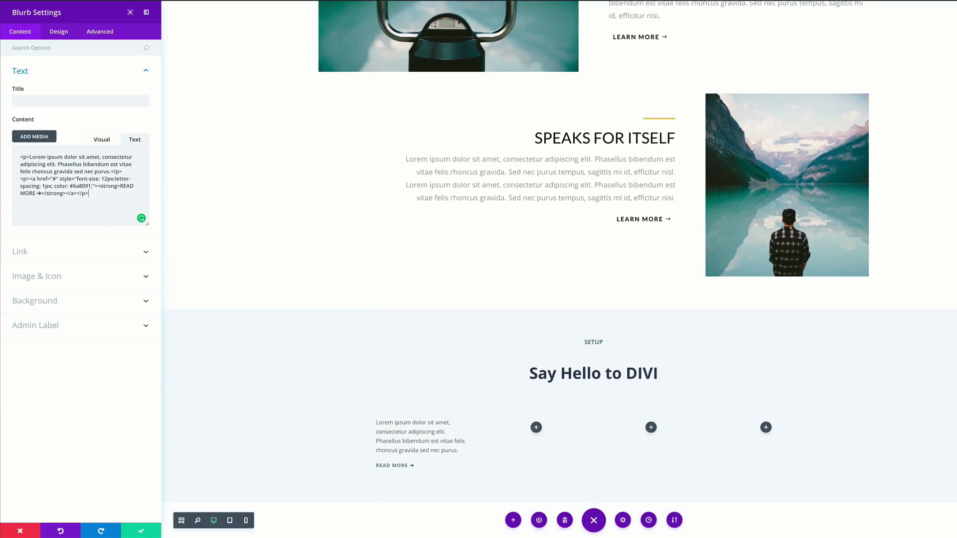
click(64, 98)
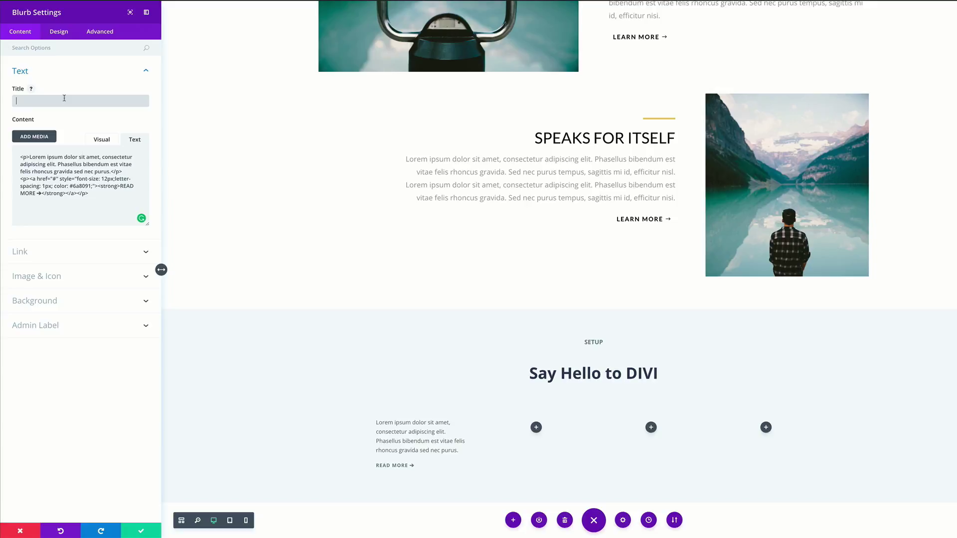
text(STEP 01)
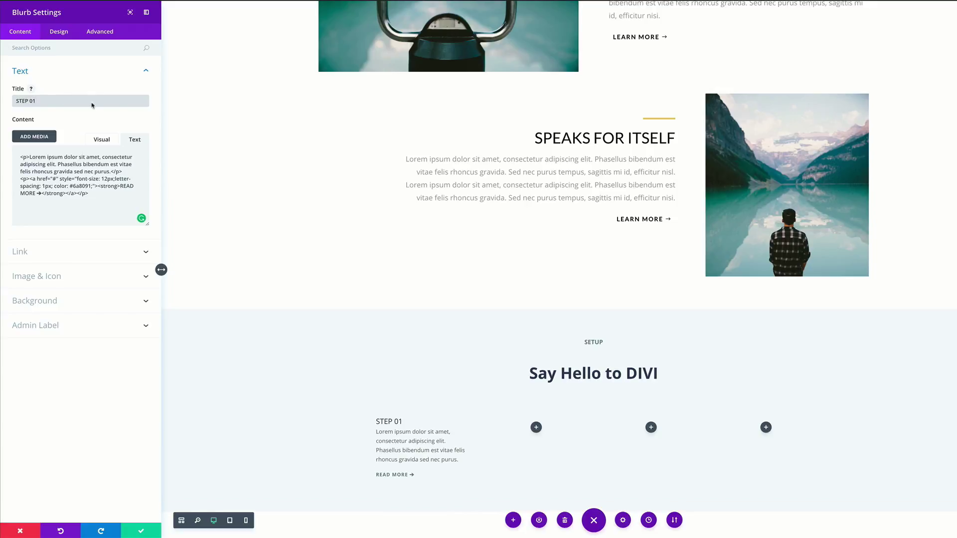
- Check that the blurb's link URL is set to #
click(75, 255)
click(38, 128)
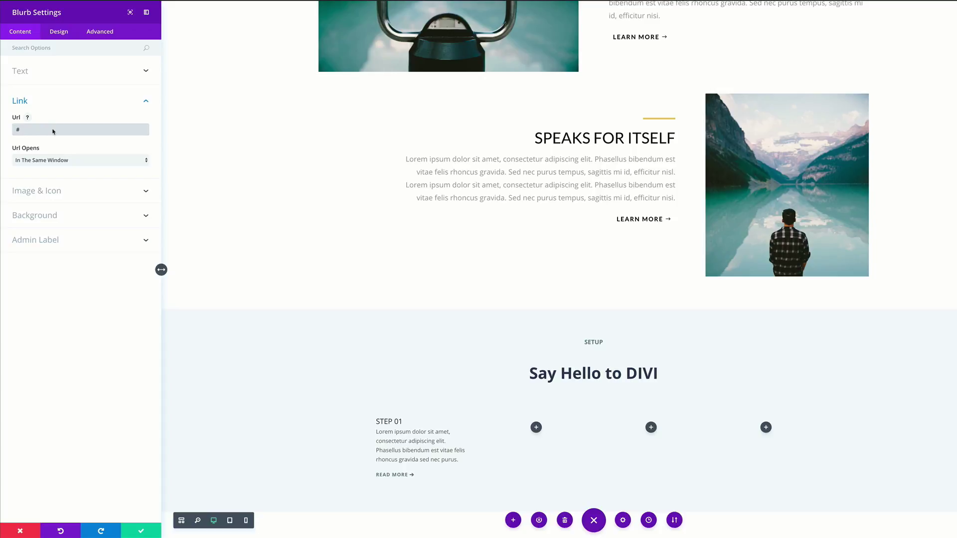
click(40, 70)
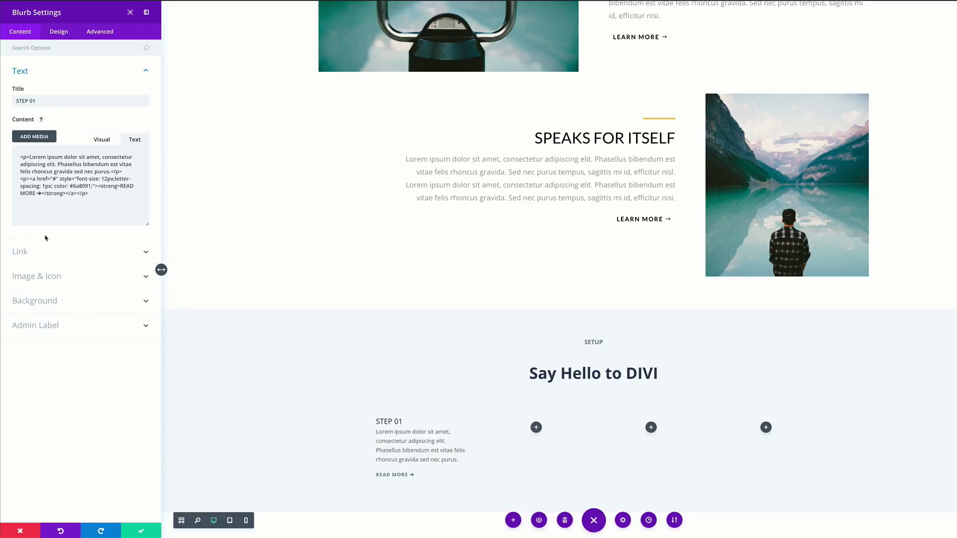
click(33, 254)
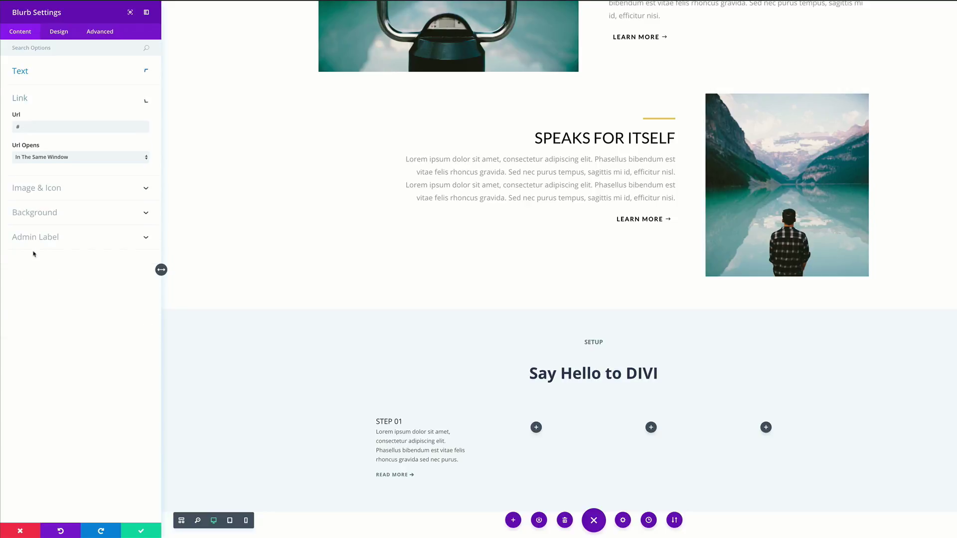
click(29, 130)
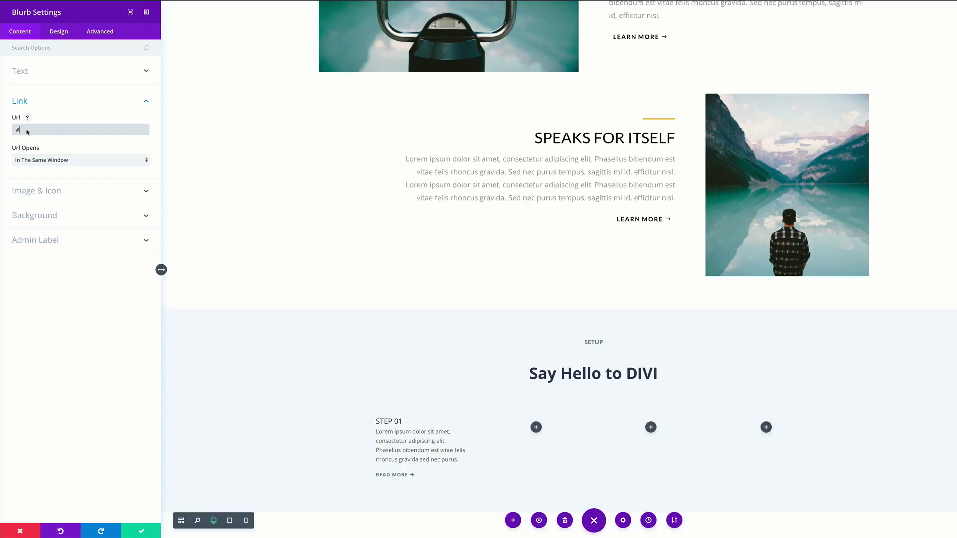
click(54, 192)
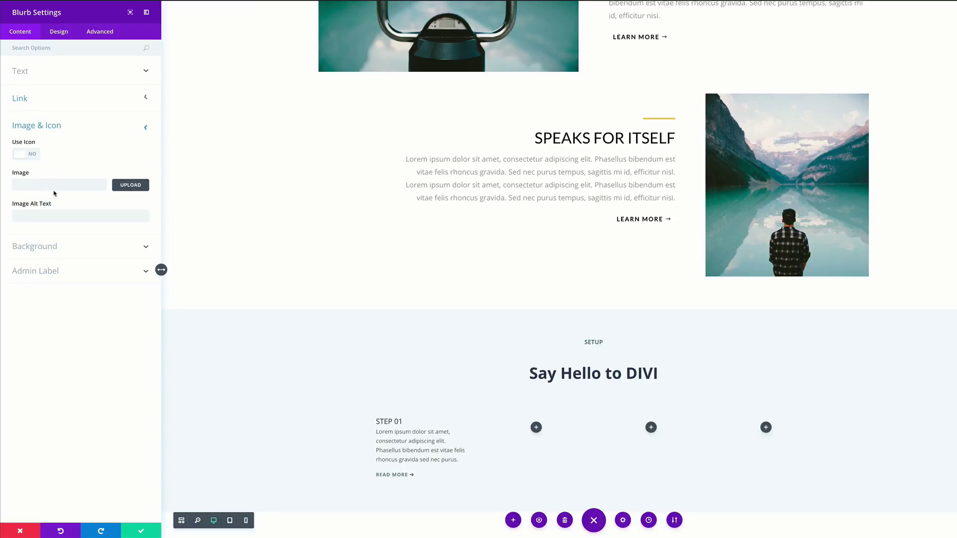
- Insert the blue layout illustration from the media library as the blurb's image
click(131, 185)
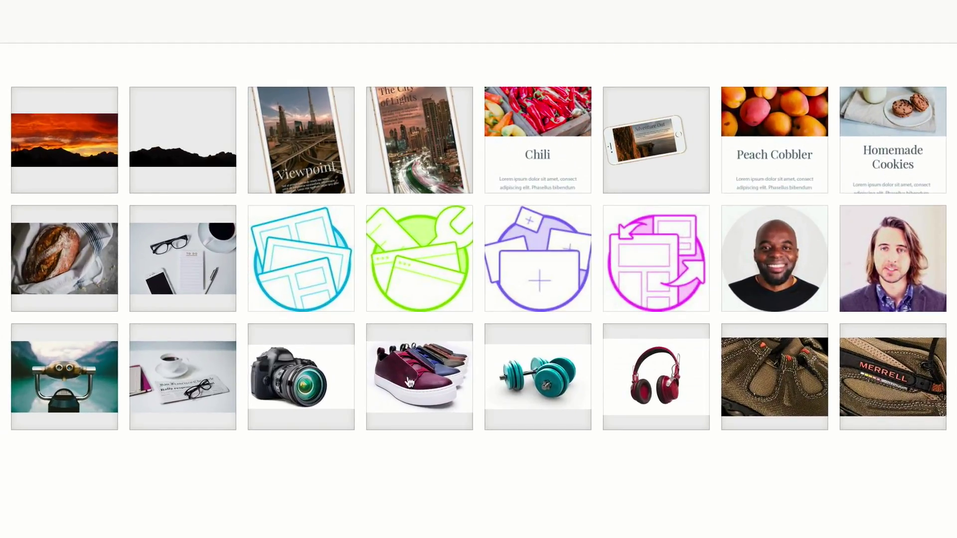
click(314, 279)
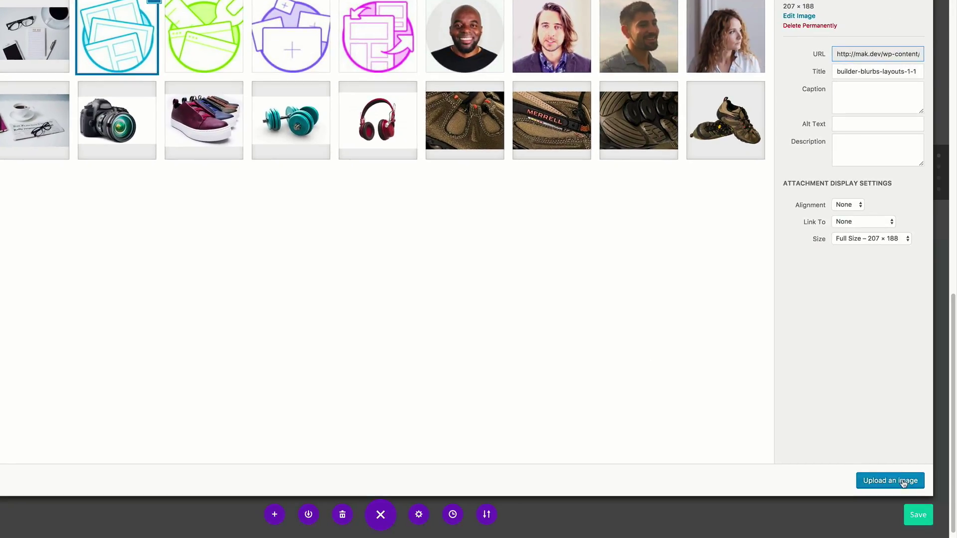
click(903, 481)
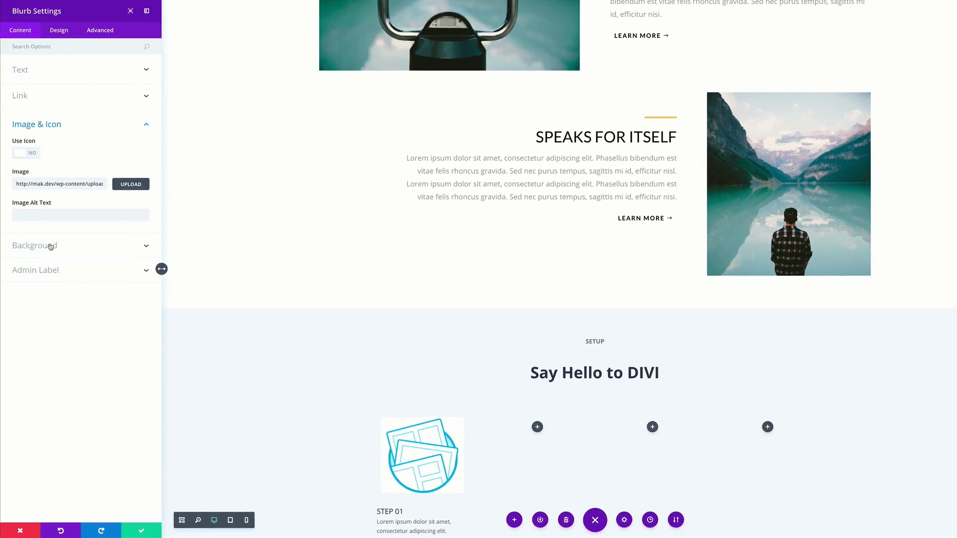
- Give the blurb a white #ffffff background
click(50, 246)
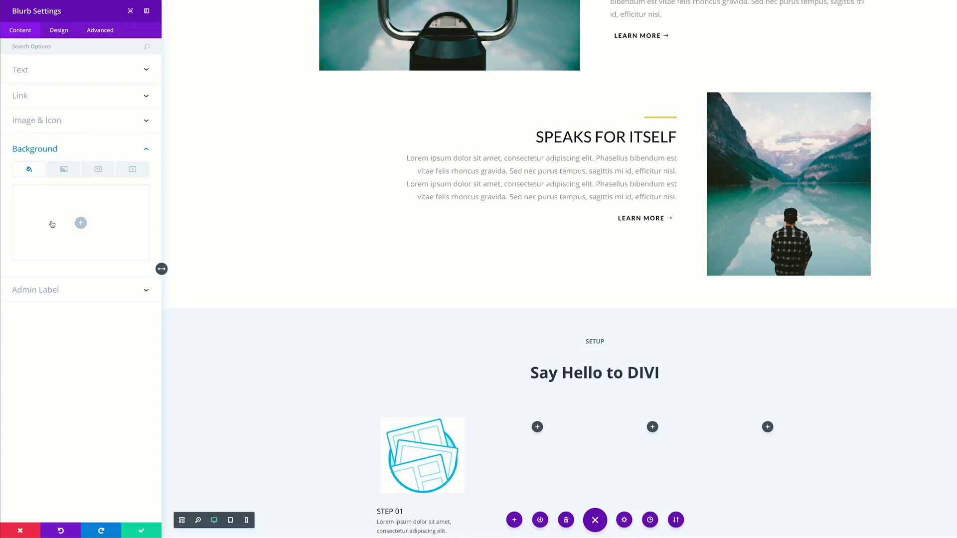
click(79, 225)
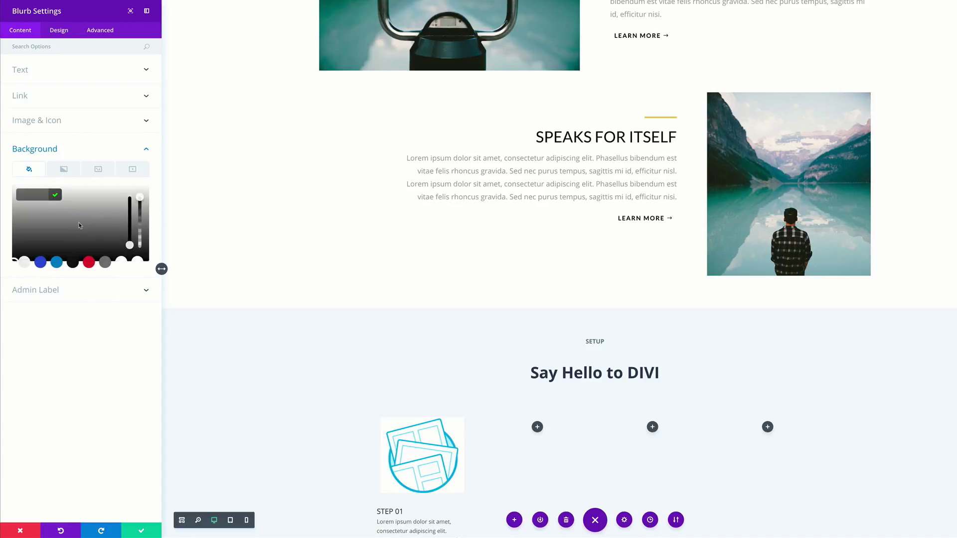
click(138, 263)
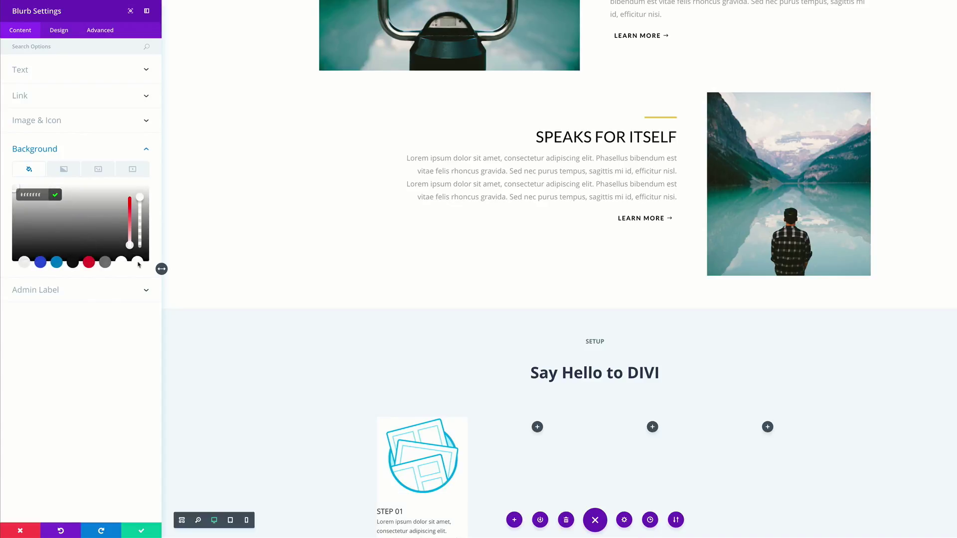
scroll(138, 264, down, 2)
click(59, 30)
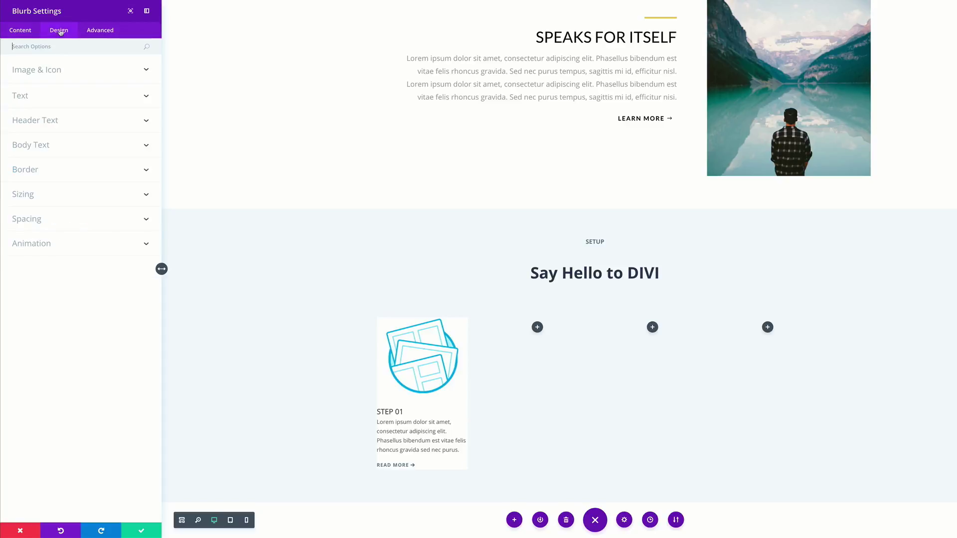
- Centre the blurb's text and make the STEP 01 title bold and uppercase
click(88, 96)
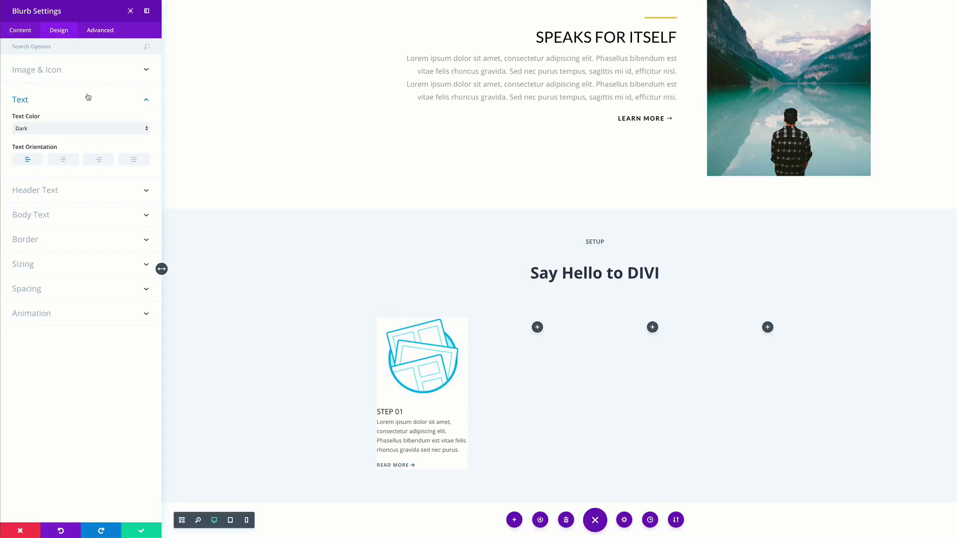
click(64, 161)
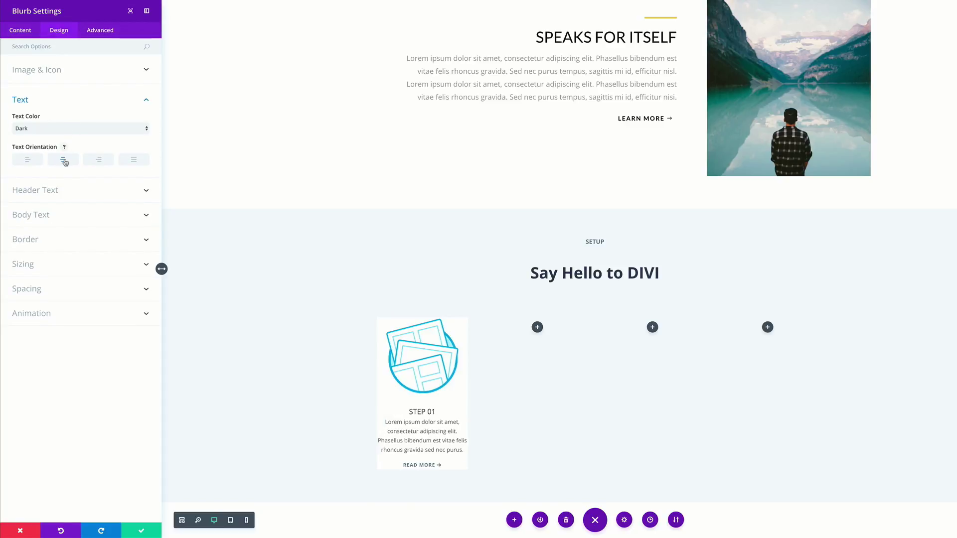
click(57, 192)
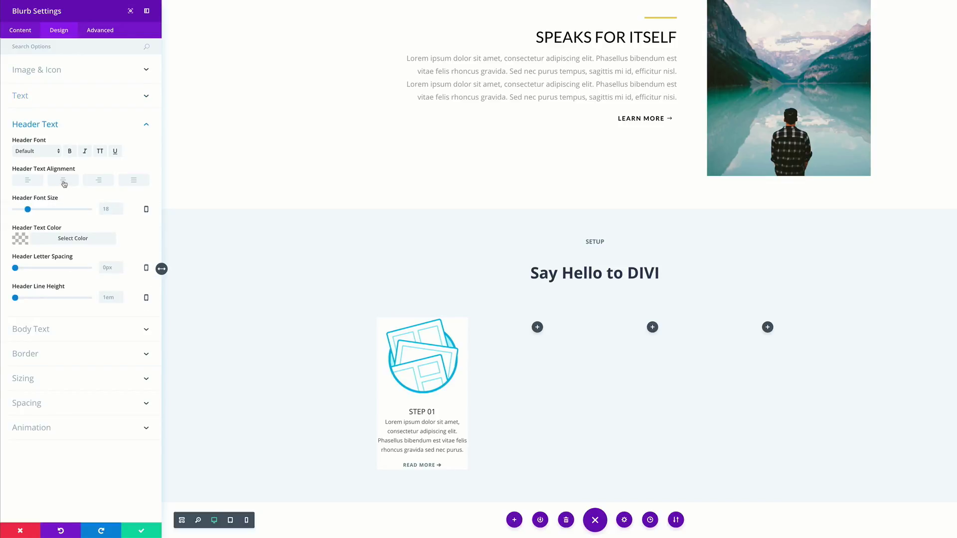
click(70, 151)
click(105, 153)
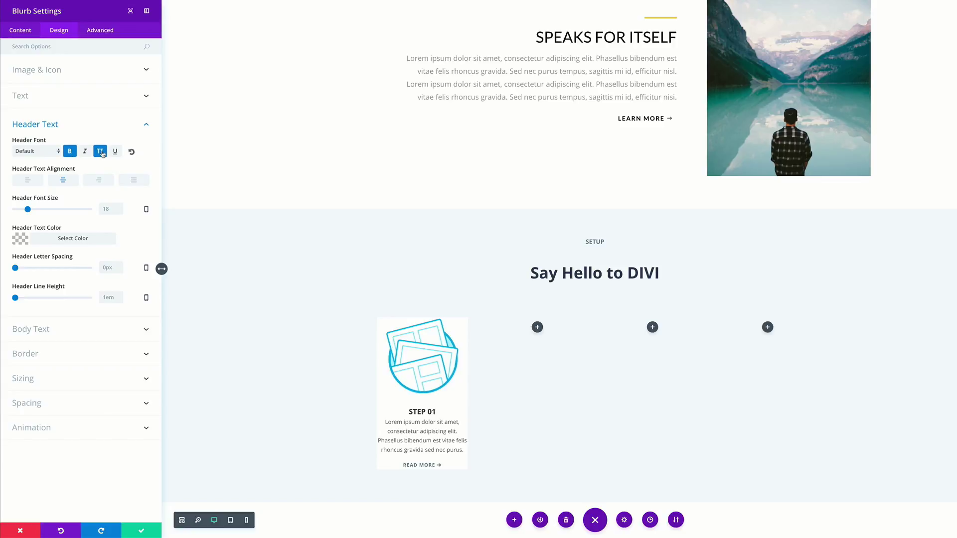
- Color the title purple with 3px letter spacing and a taller line height
click(21, 240)
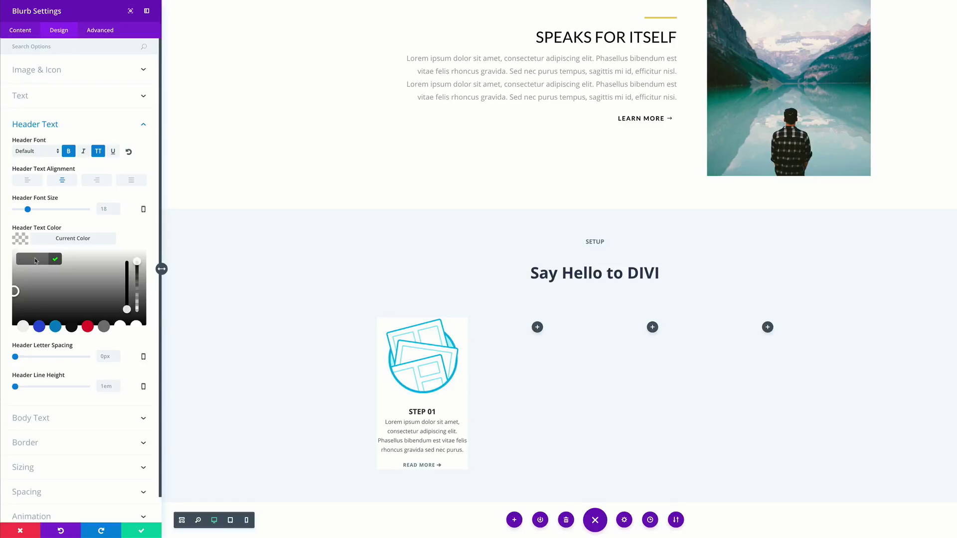
text(#7969c4)
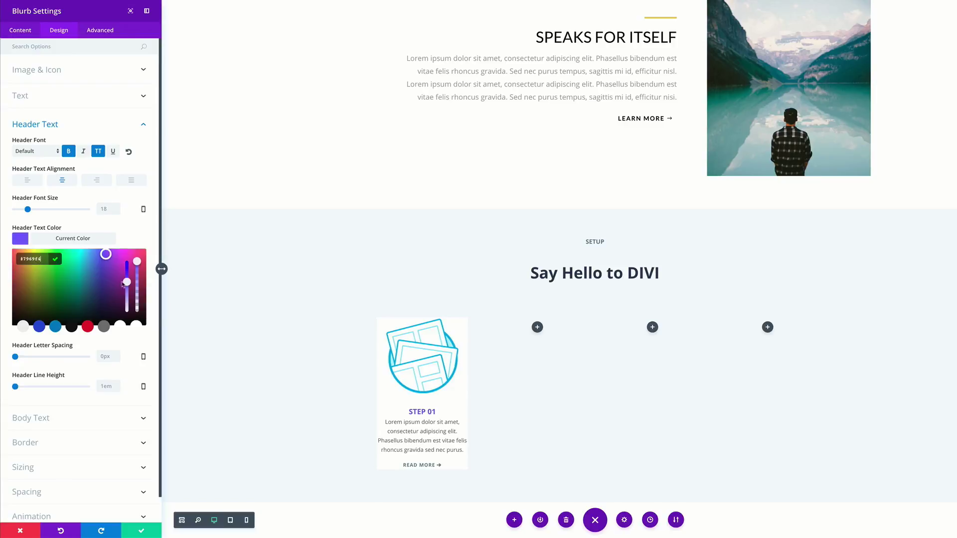
click(104, 357)
click(104, 266)
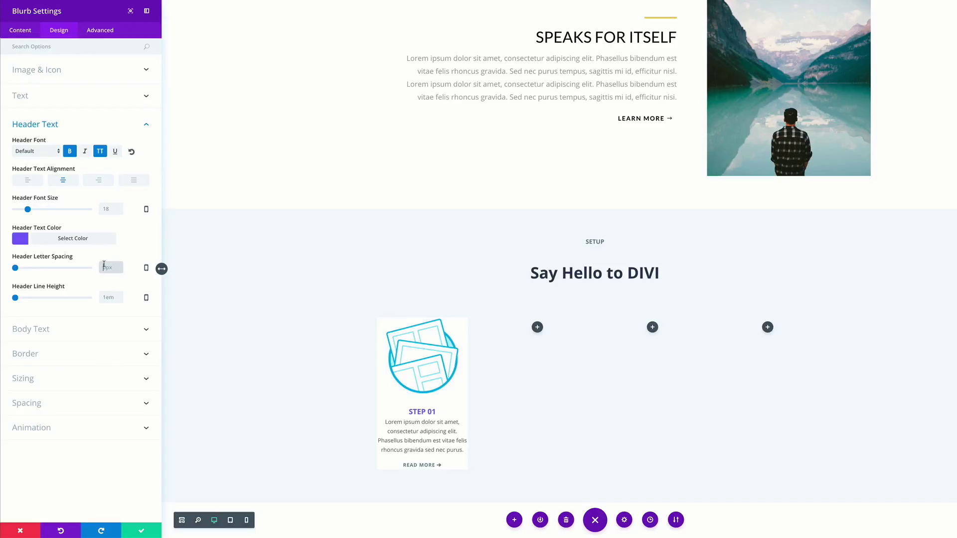
text(3)
key(Return)
click(19, 298)
drag(21, 299, 94, 300)
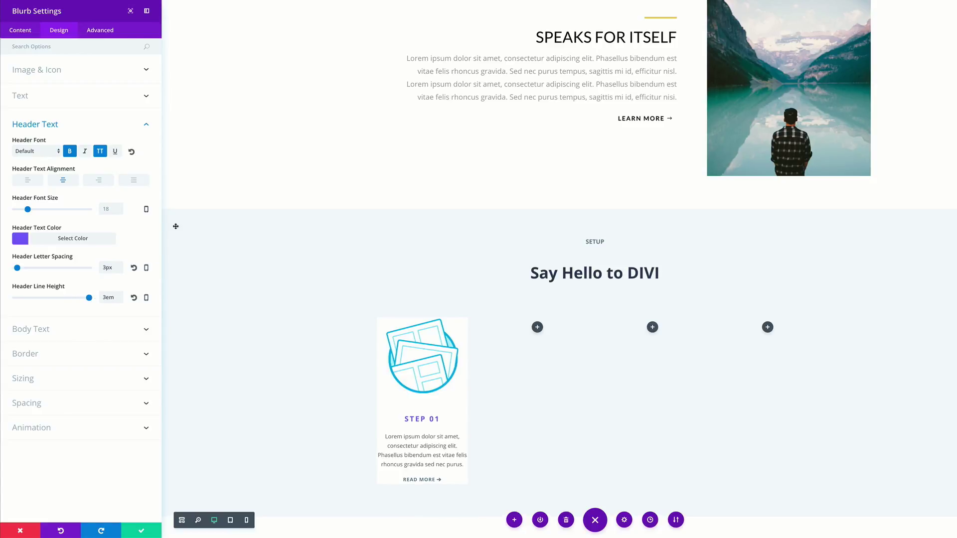
- Give the blurb's body text a slate-grey colour
click(47, 331)
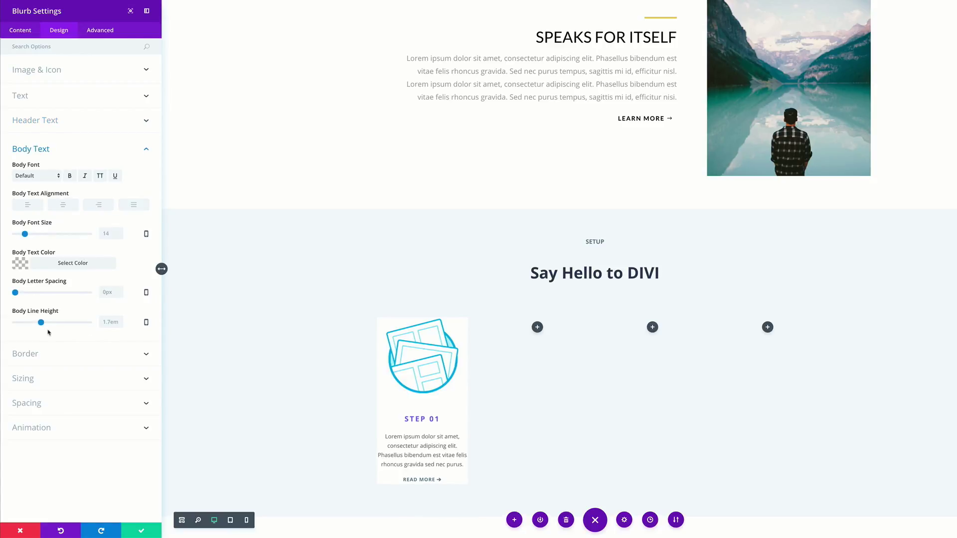
click(22, 265)
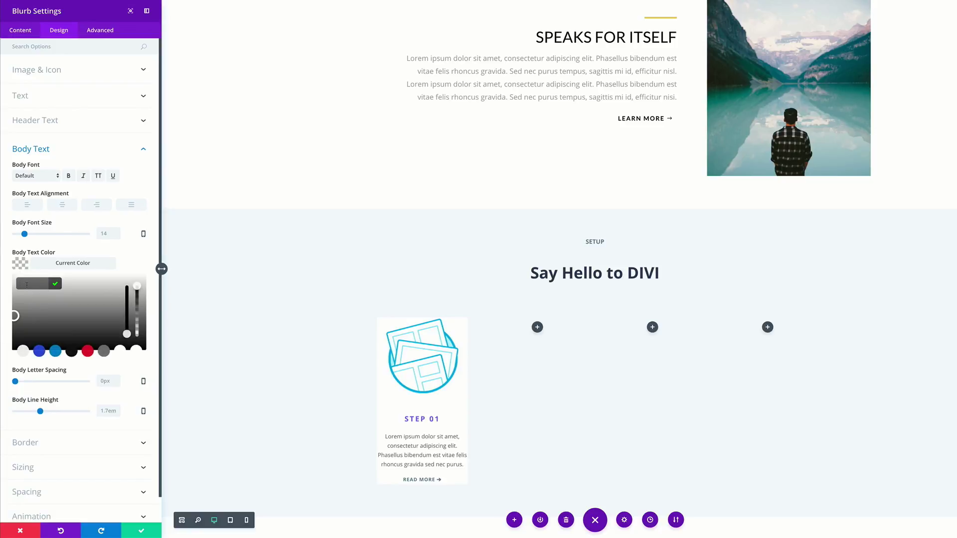
key(ctrl+v)
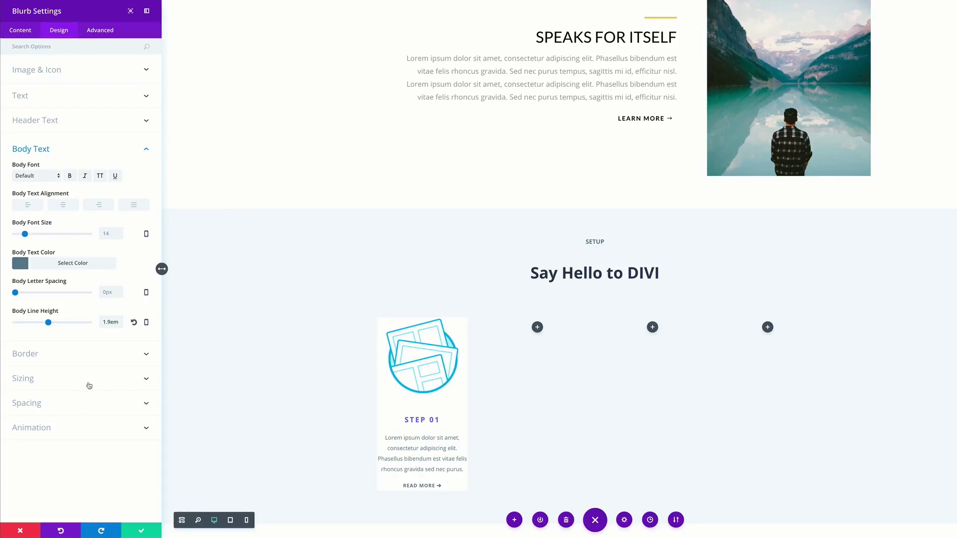
- Set 40px custom padding on the blurb's sides
click(65, 411)
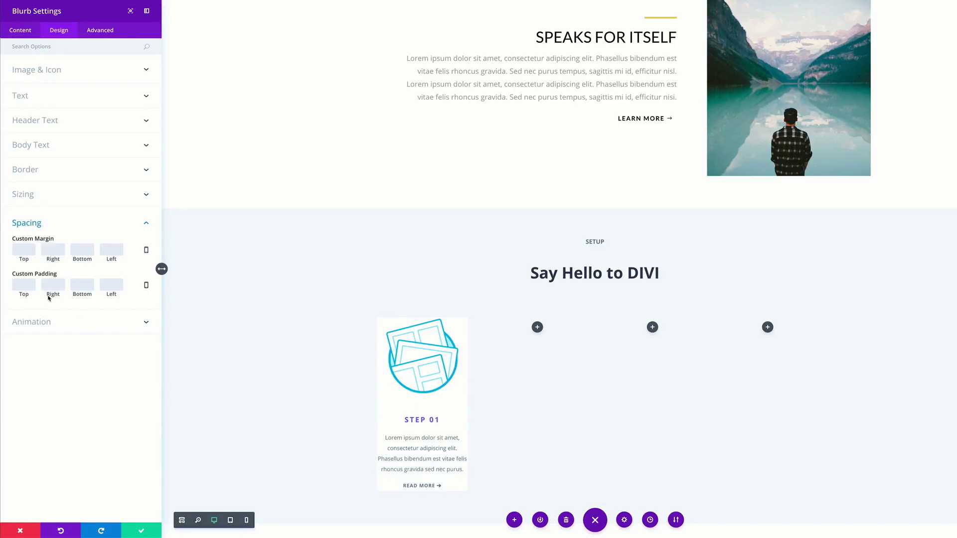
text(40)
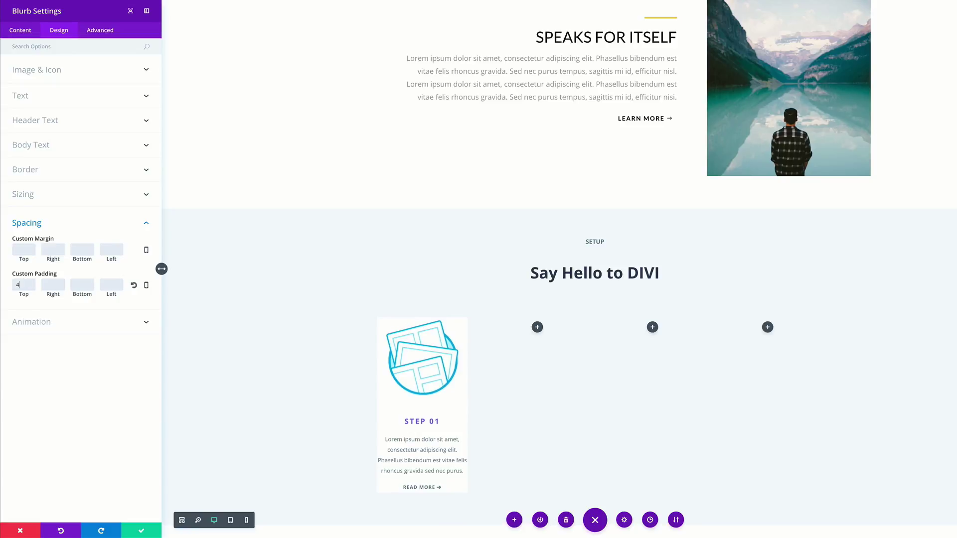
double_click(29, 284)
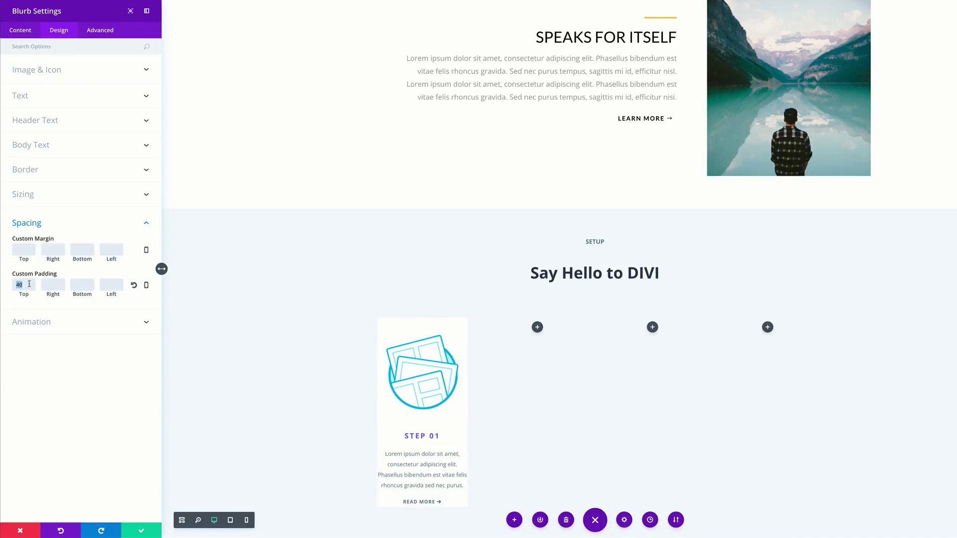
click(52, 285)
text(40)
key(Tab)
text(40)
key(Tab)
scroll(469, 401, down, 2)
- Finish the 40px padding, then set a Slide animation moving Up over 700ms
text(40)
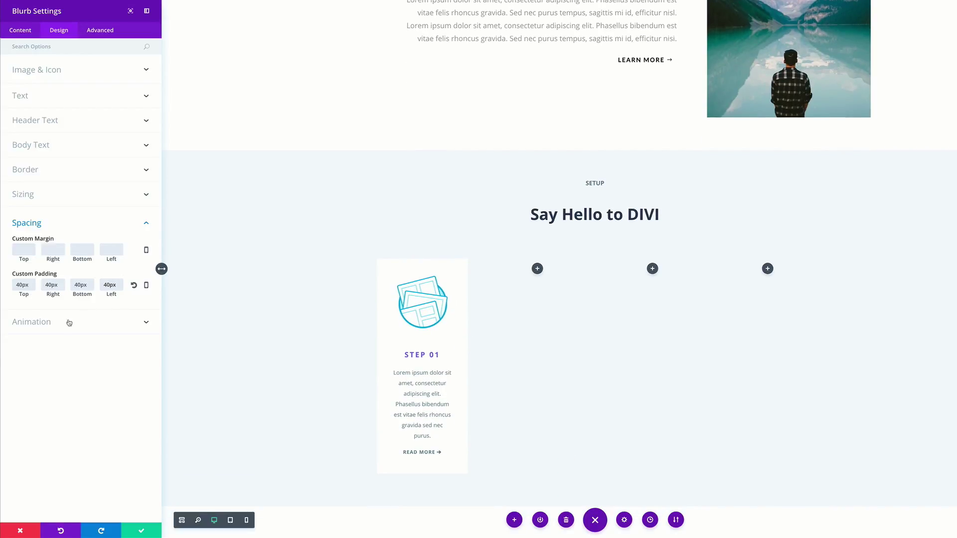
click(49, 325)
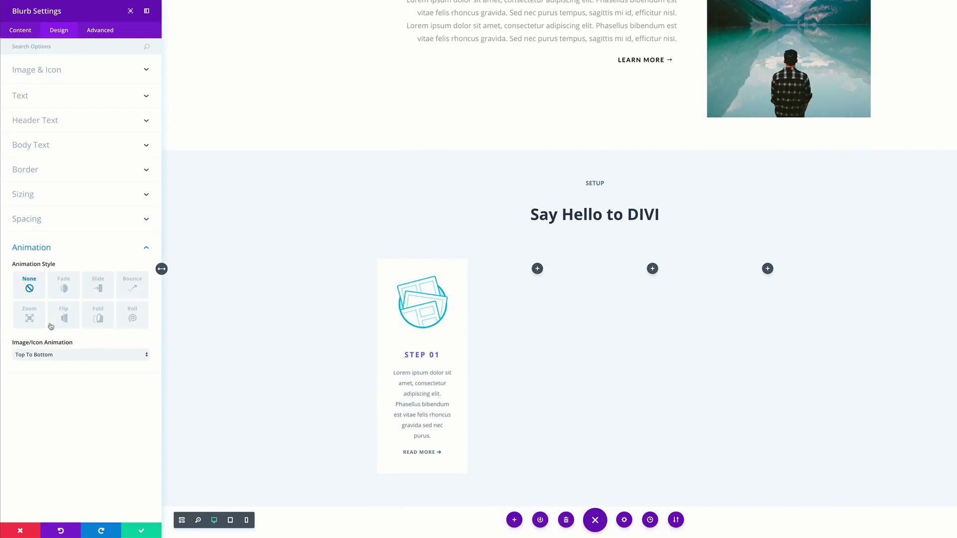
click(99, 288)
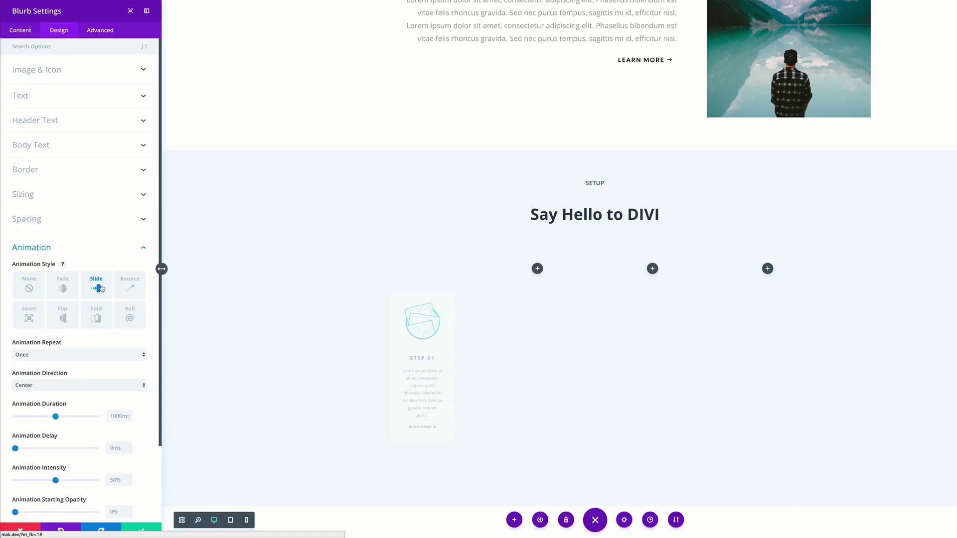
click(70, 385)
click(73, 405)
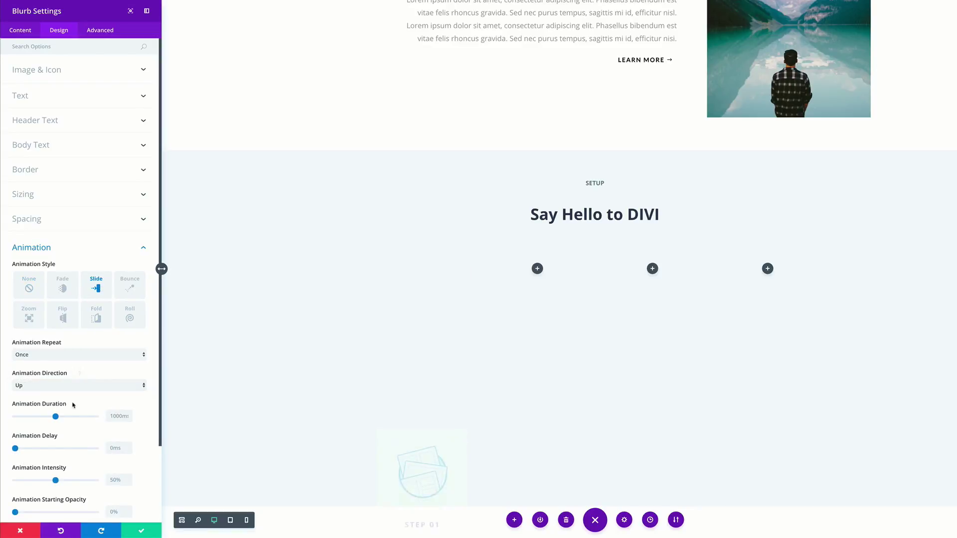
click(110, 416)
key(ctrl+a)
text(700ms)
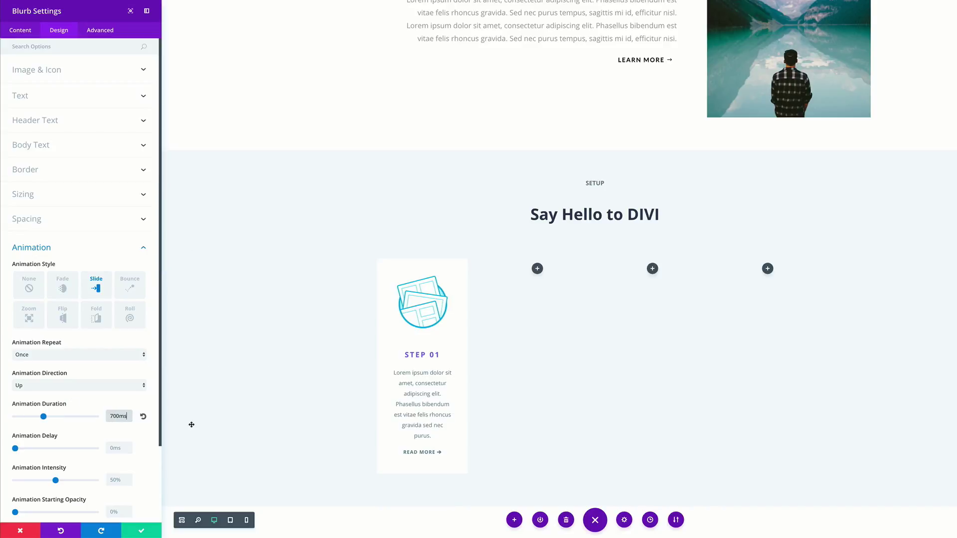
- Set animation intensity to 4% and turn Image/Icon Animation to No Animation
click(119, 473)
text(4%)
scroll(99, 476, down, 2)
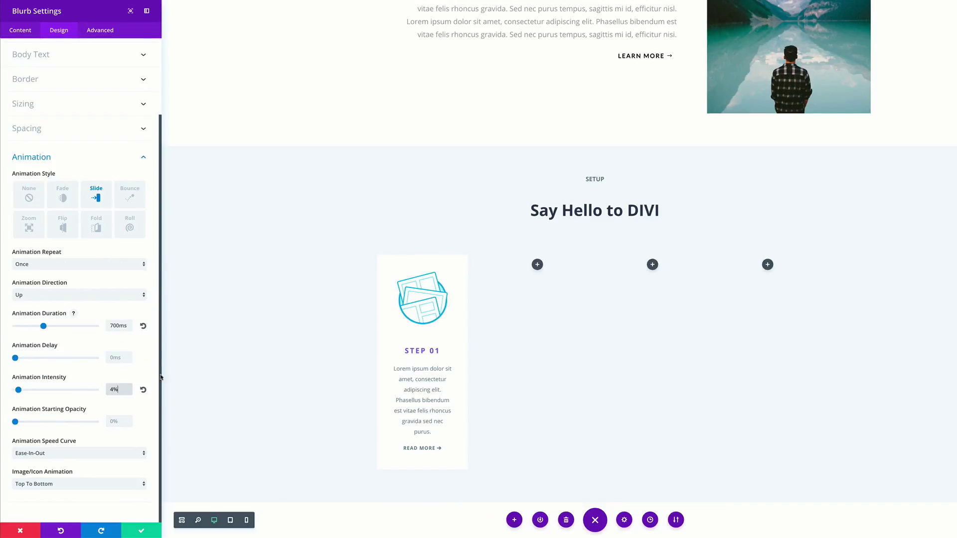
click(58, 484)
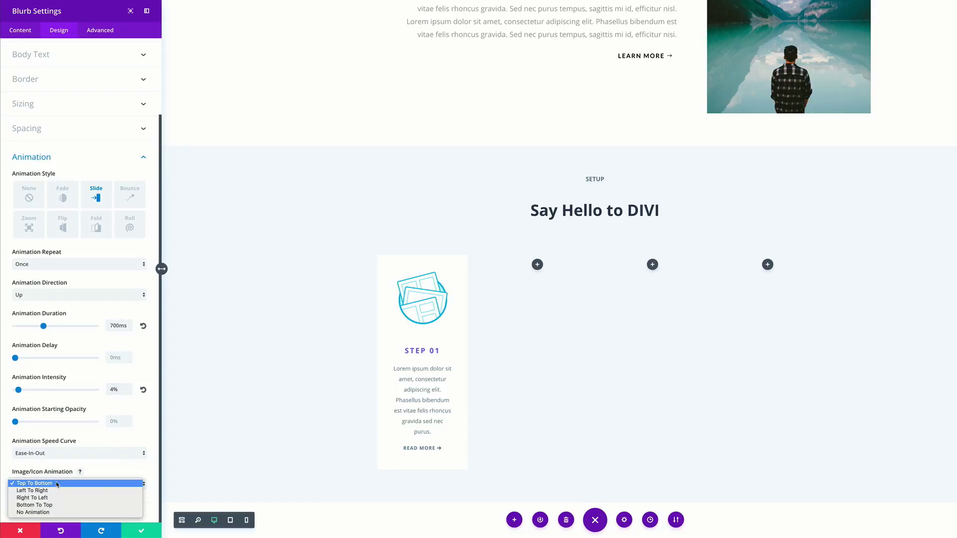
click(60, 513)
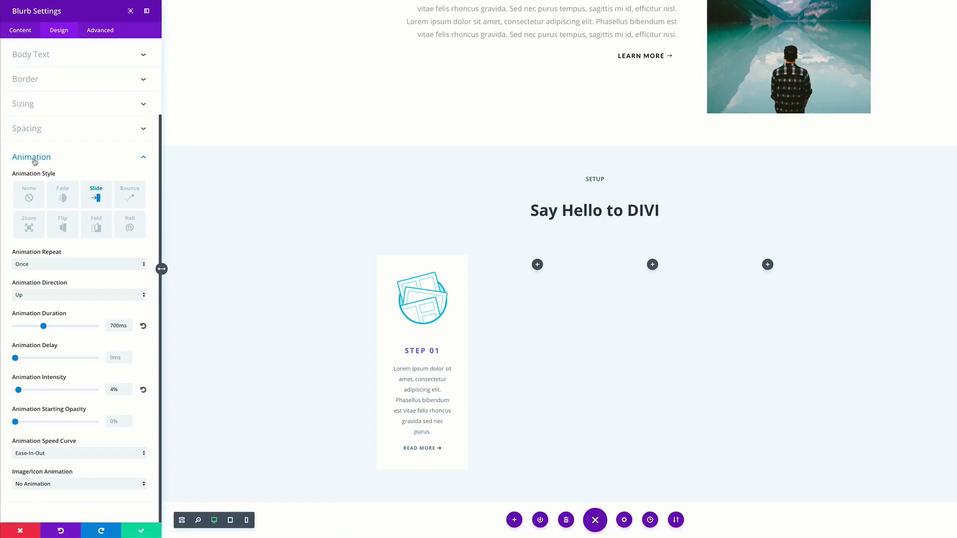
click(144, 157)
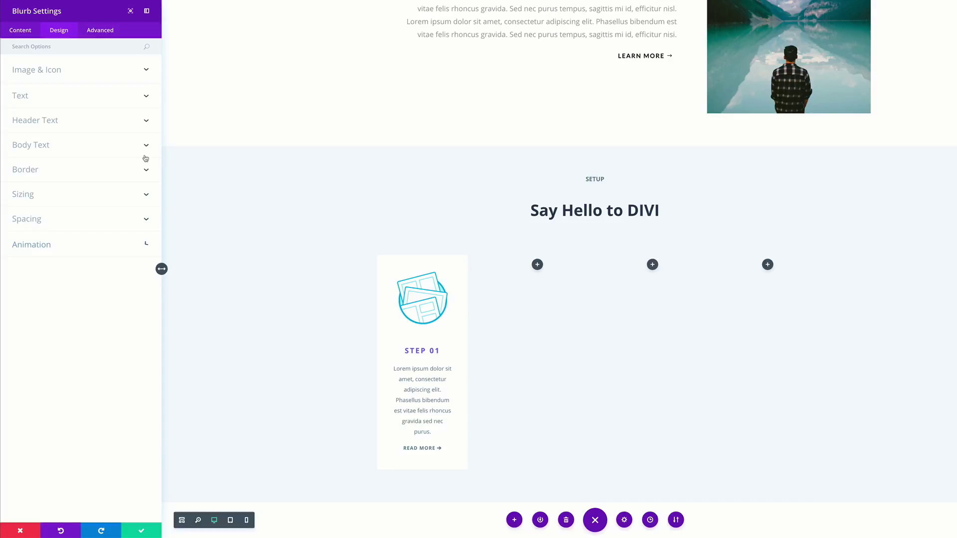
- Add border-radius and box-shadow CSS to the blurb's Main Element, then save and close
click(107, 31)
click(55, 96)
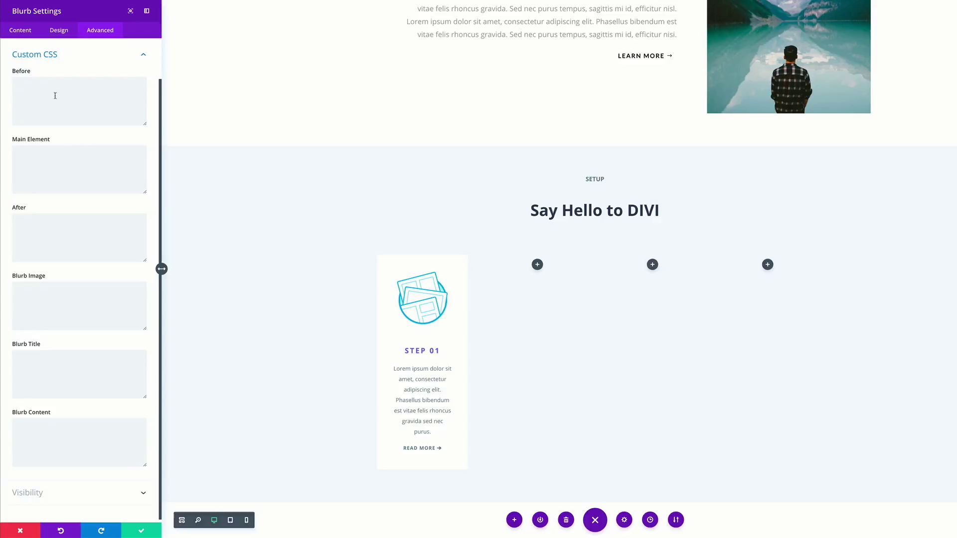
click(37, 156)
text(border-radius: 6px; box-shadow: 0 15px 35px rgba(50,50,93,.1), 0 5px 15px rgba(0,0,0,.07);)
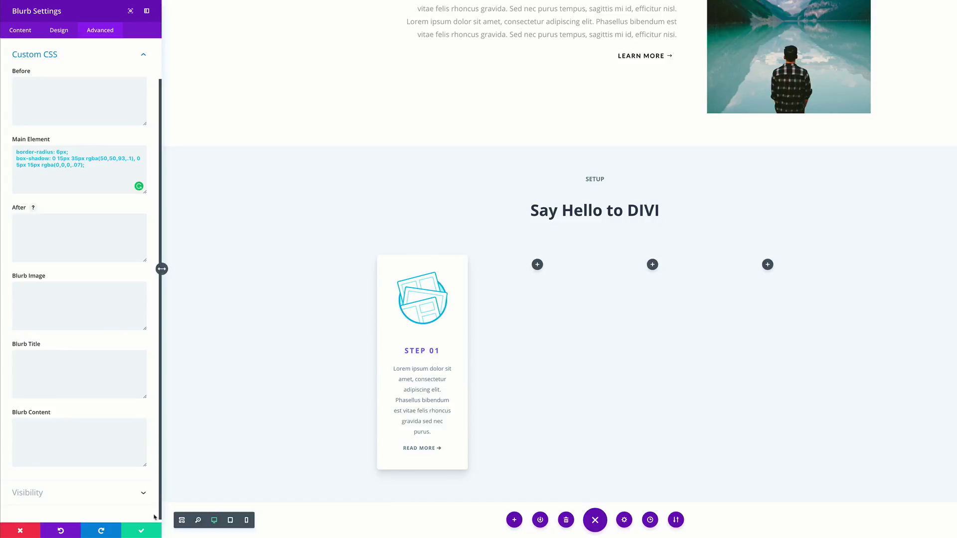
click(141, 531)
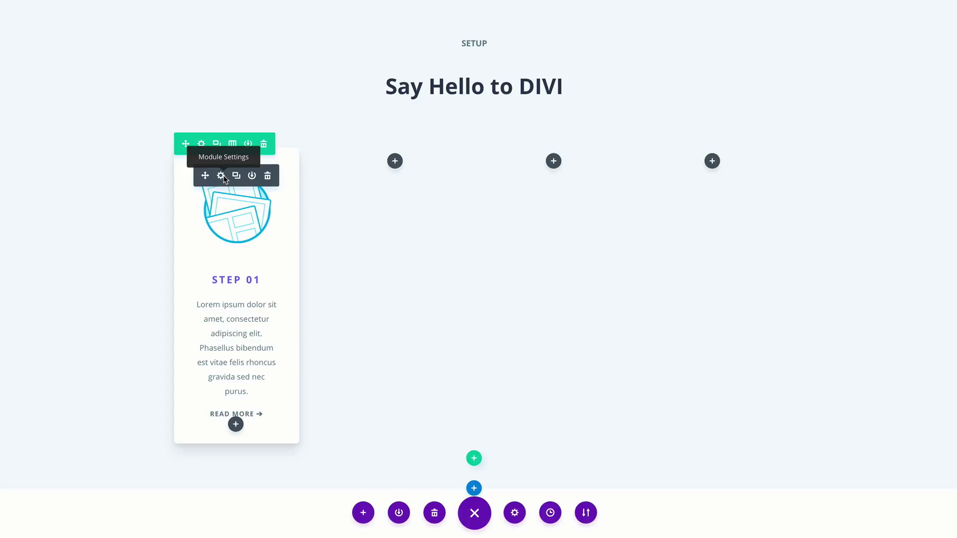
- Add STEP 01 card copies to columns two, three and four, then open the second card's settings
click(396, 162)
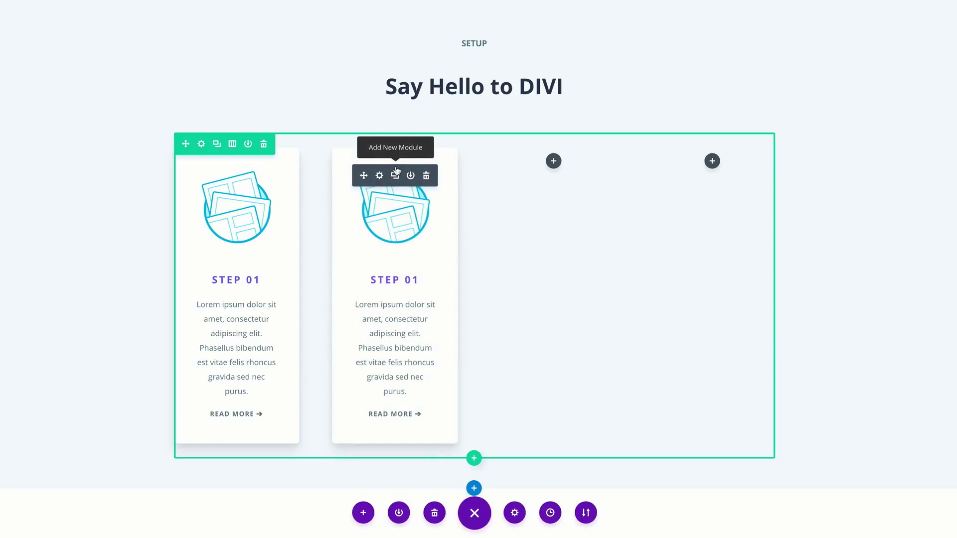
click(554, 161)
click(712, 161)
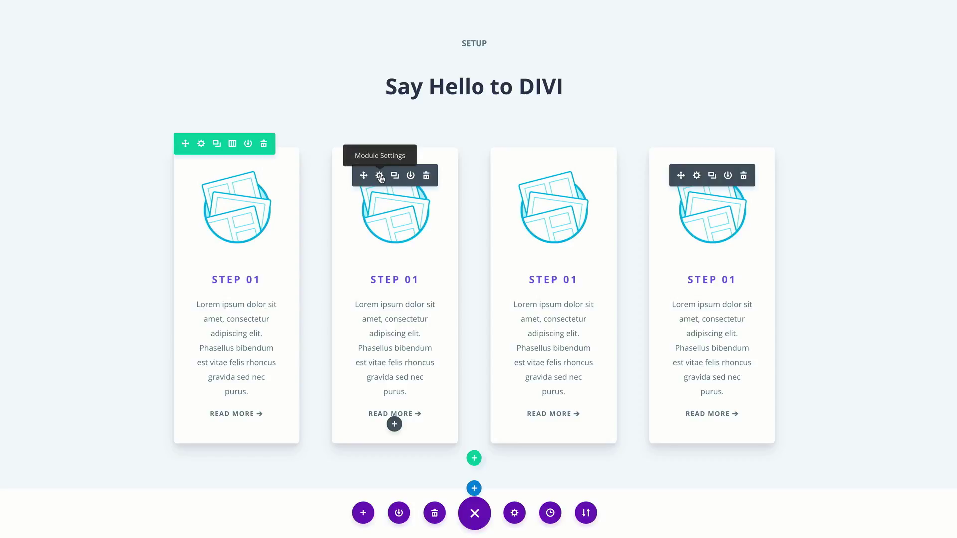
click(380, 176)
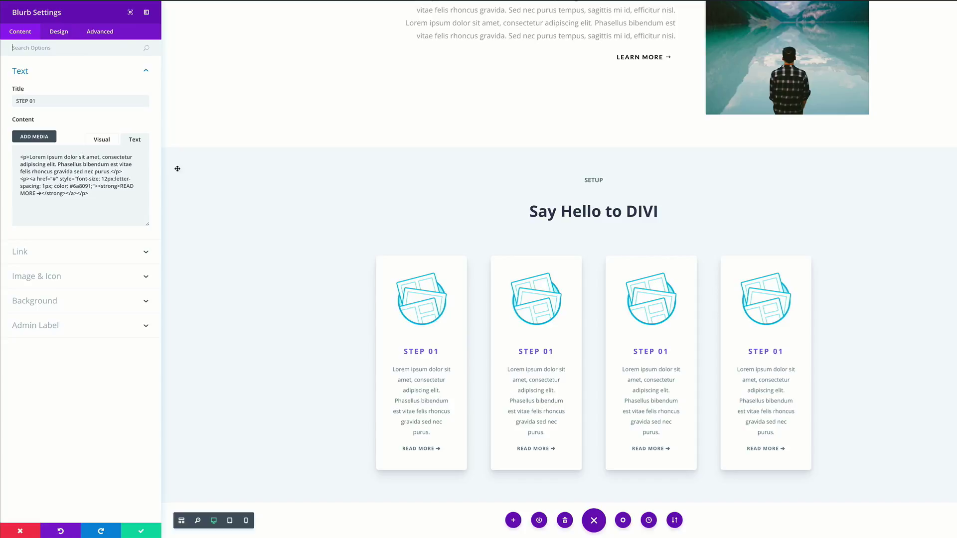
- Replace the second card's image with the green tools icon
click(57, 277)
click(132, 185)
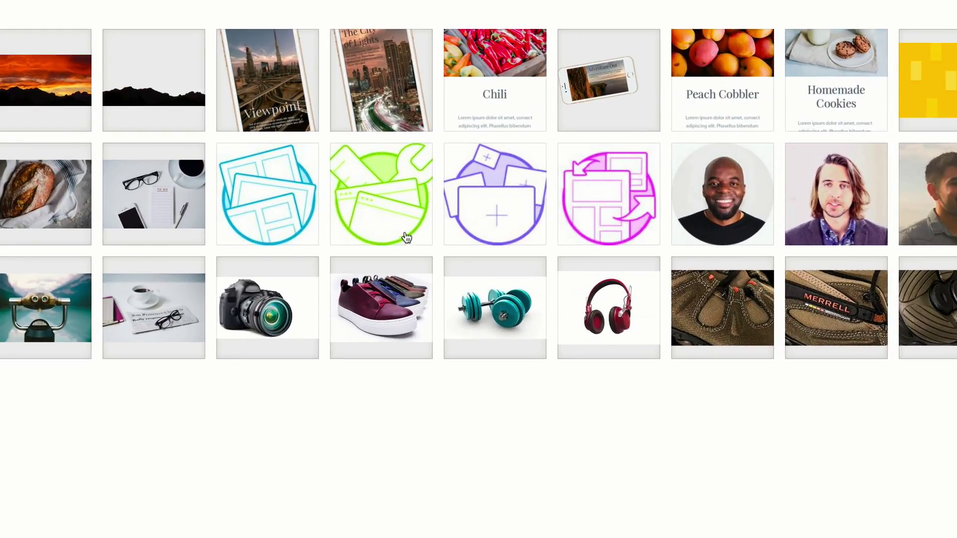
click(460, 166)
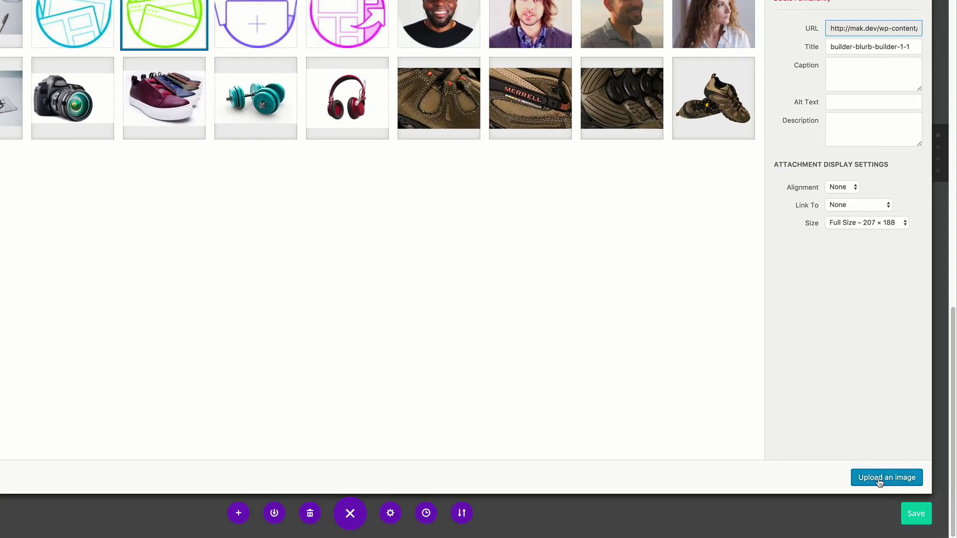
click(884, 477)
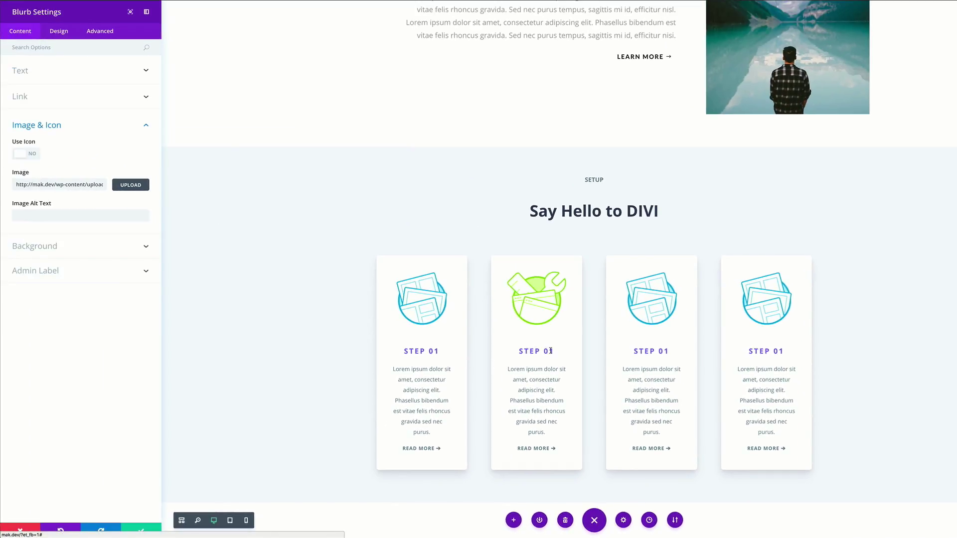
- Renumber the card titles to STEP 02, STEP 03 and STEP 03
drag(550, 351, 556, 350)
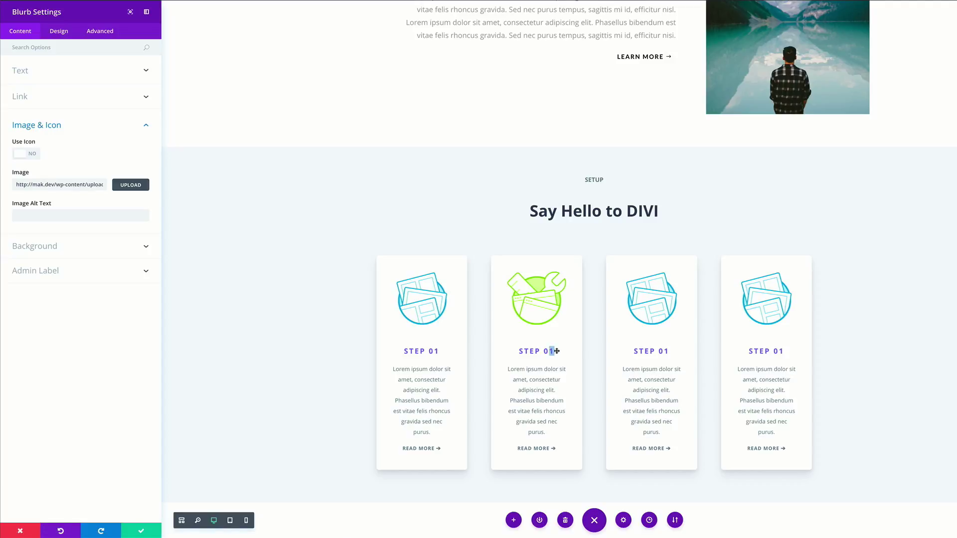
text(2)
drag(662, 351, 671, 352)
text(3)
drag(777, 351, 784, 352)
text(3)
click(43, 99)
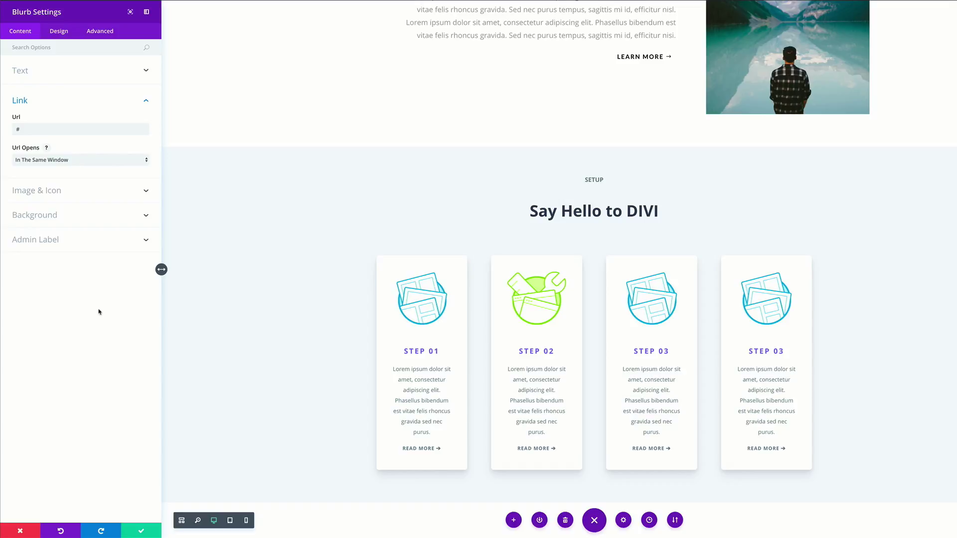
- Make the STEP 02 title magenta #e944ff
click(64, 34)
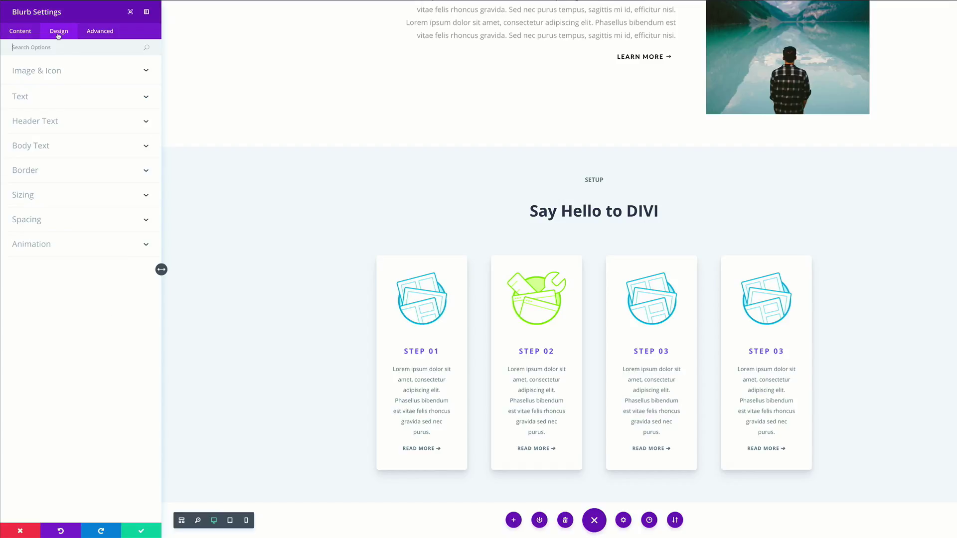
click(53, 123)
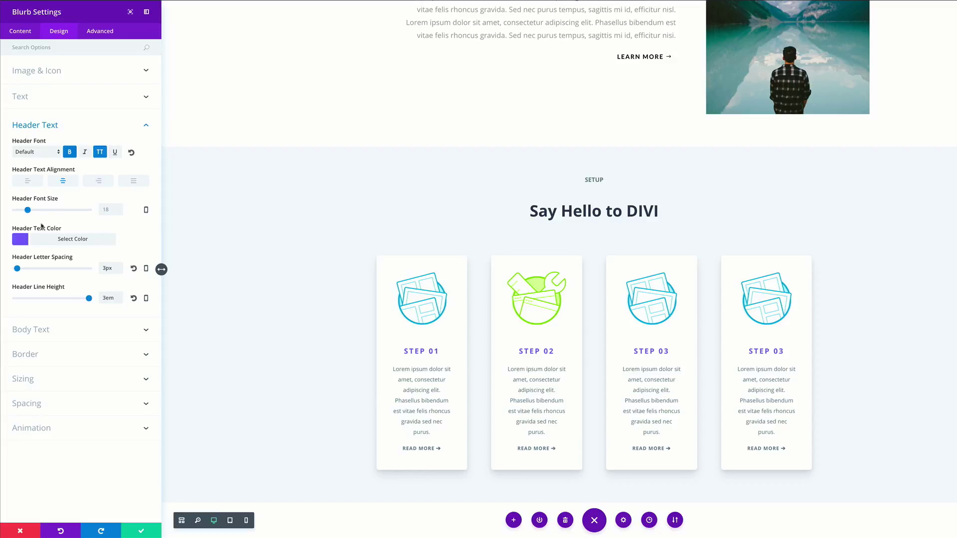
click(21, 241)
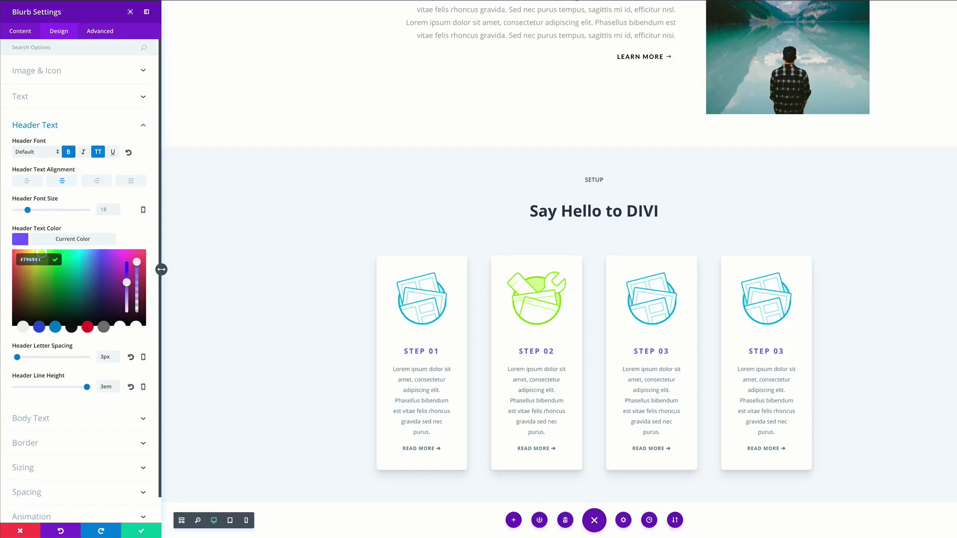
text(#e944ff)
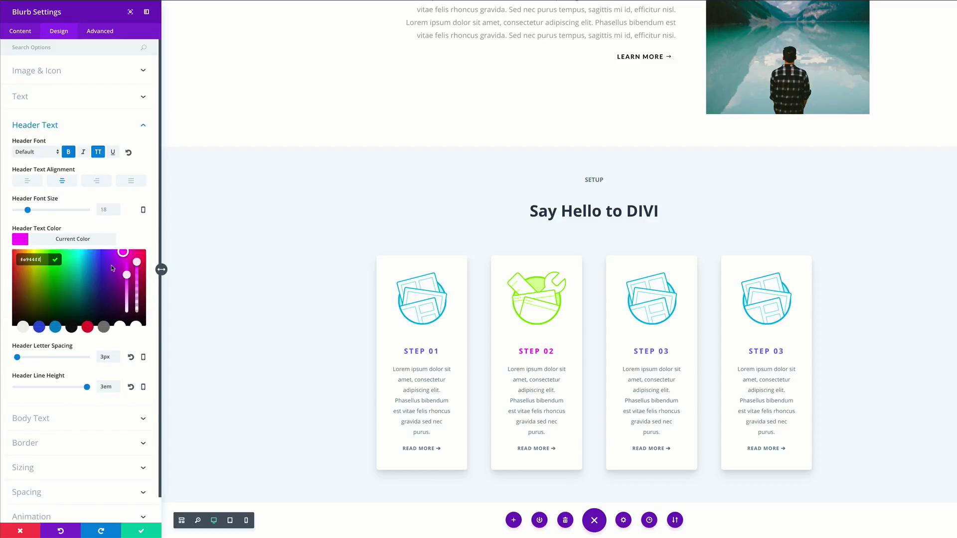
scroll(89, 399, down, 1)
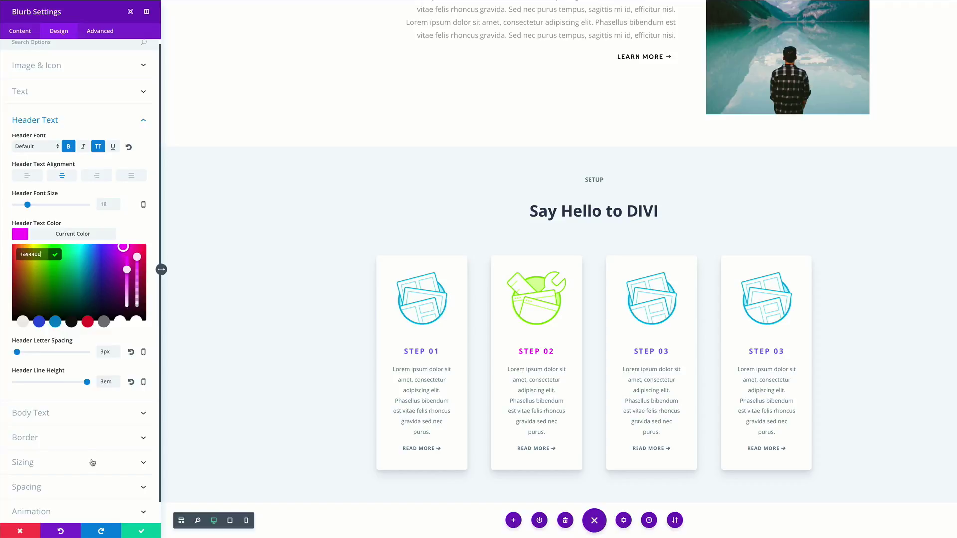
scroll(92, 462, down, 2)
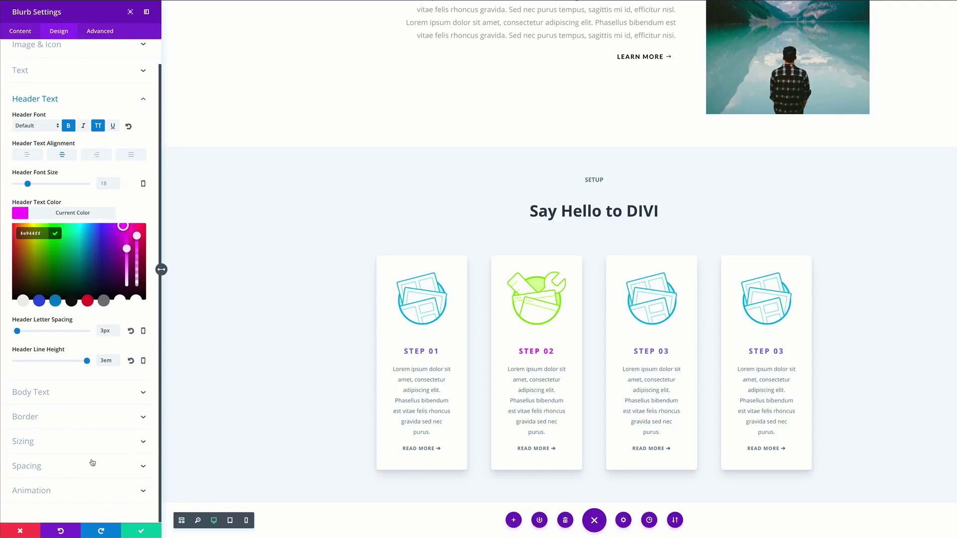
- Give the card a 50ms animation delay and 12% intensity, then save and close
click(70, 491)
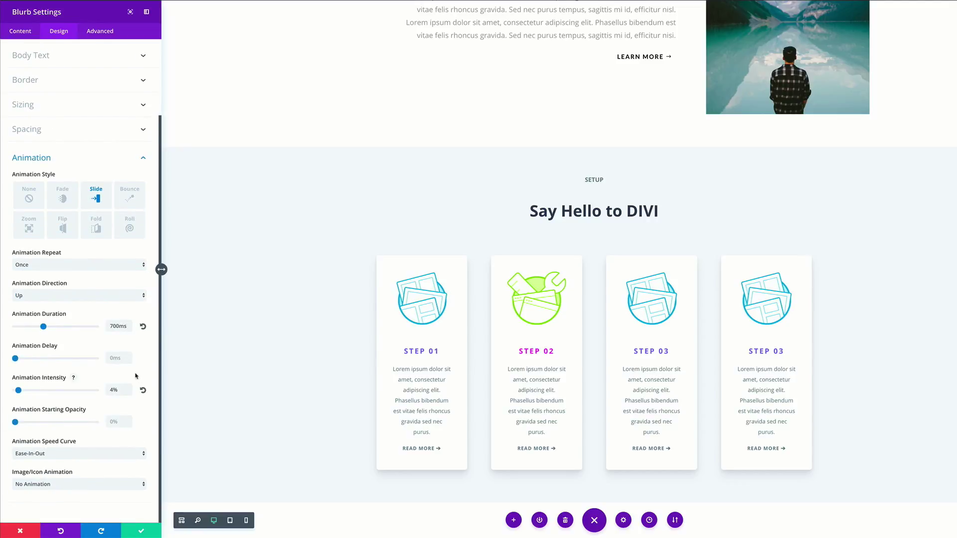
click(110, 358)
text(50ms)
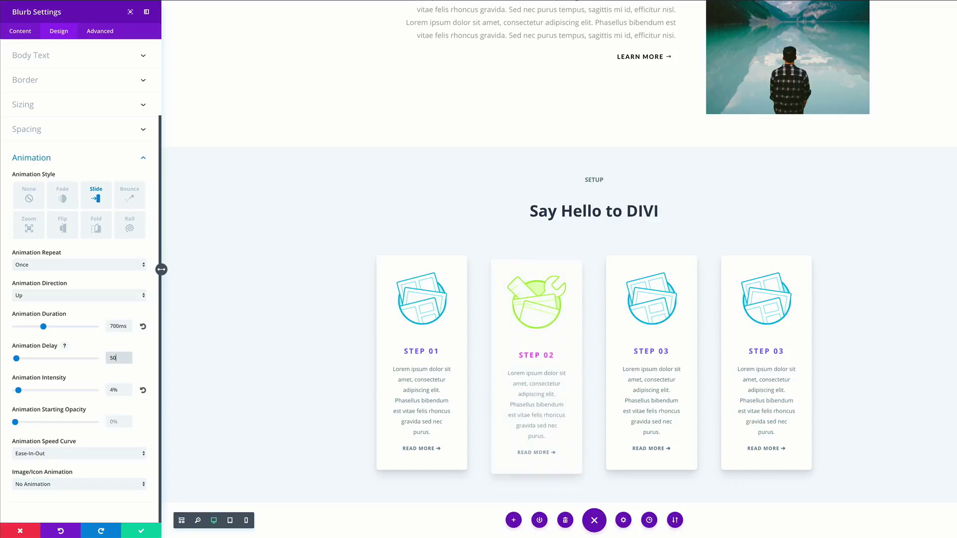
click(110, 389)
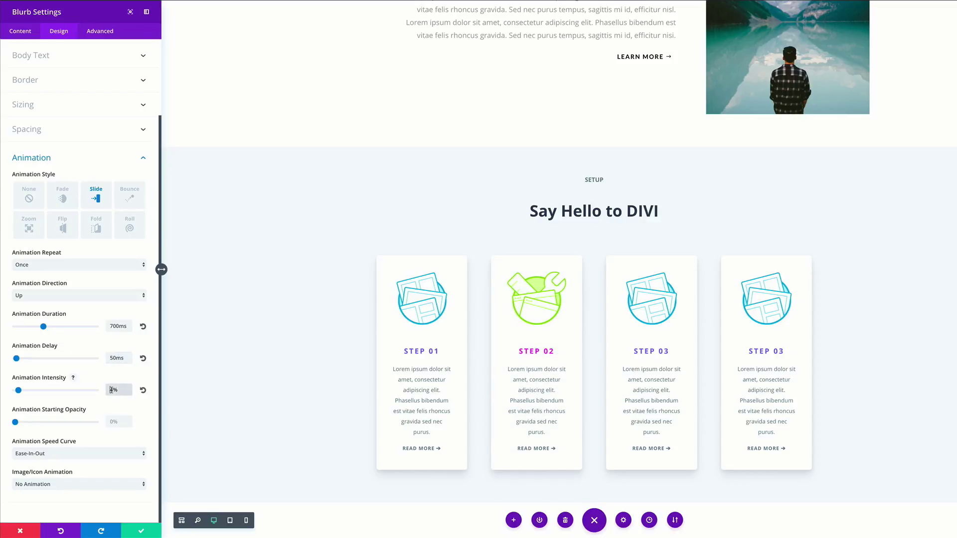
key(Delete)
text(12)
click(142, 532)
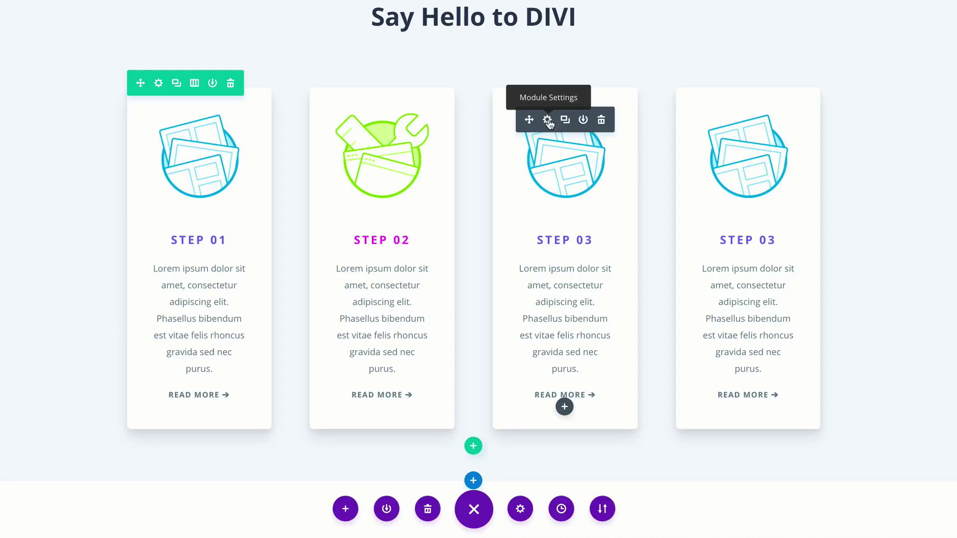
- Open the third card's settings and make its STEP 03 title cyan #3ebaef
click(547, 120)
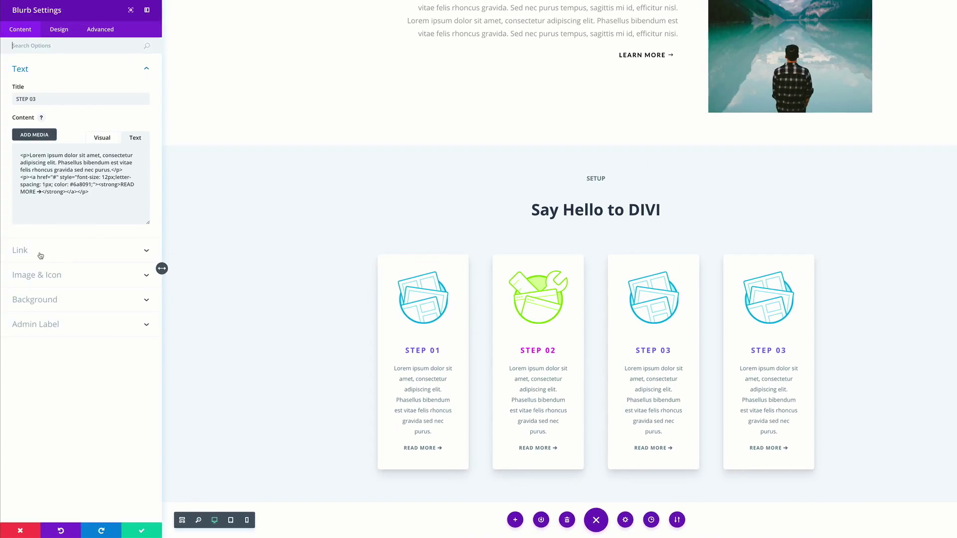
click(50, 253)
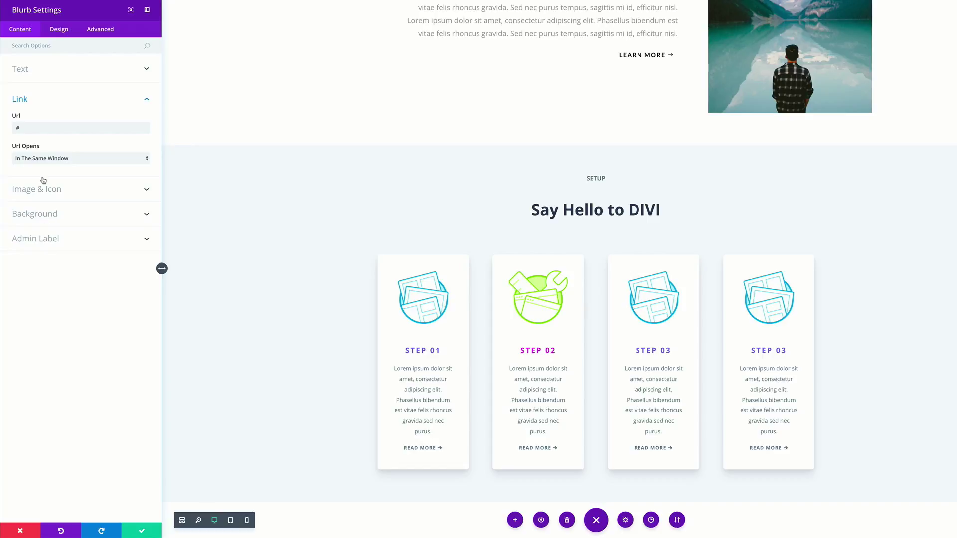
click(27, 129)
key(ctrl+a)
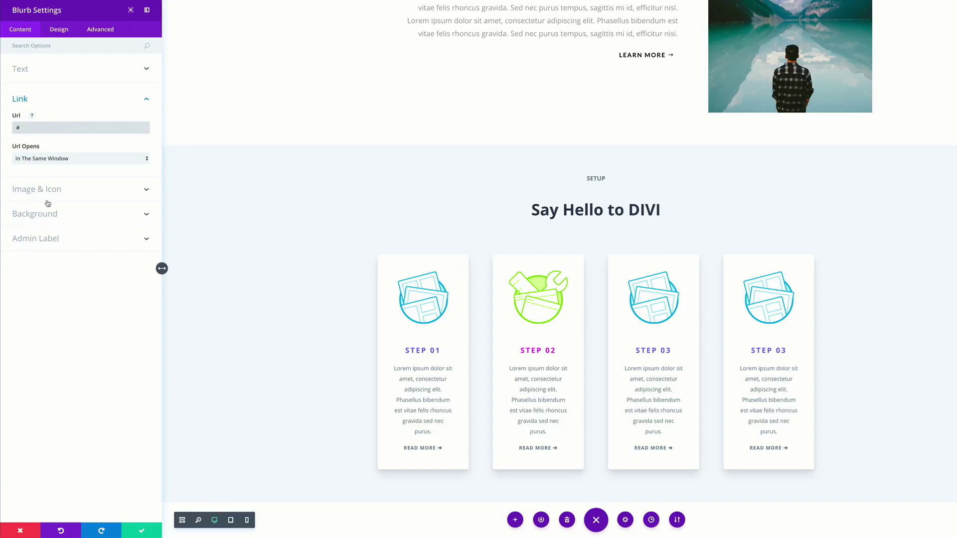
click(60, 30)
click(53, 121)
click(20, 241)
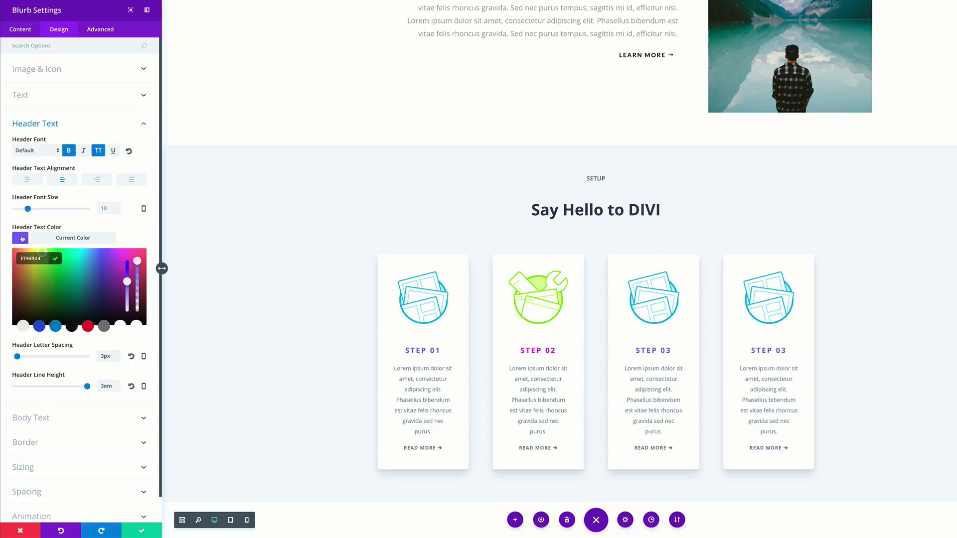
click(46, 260)
text(#3ebaef)
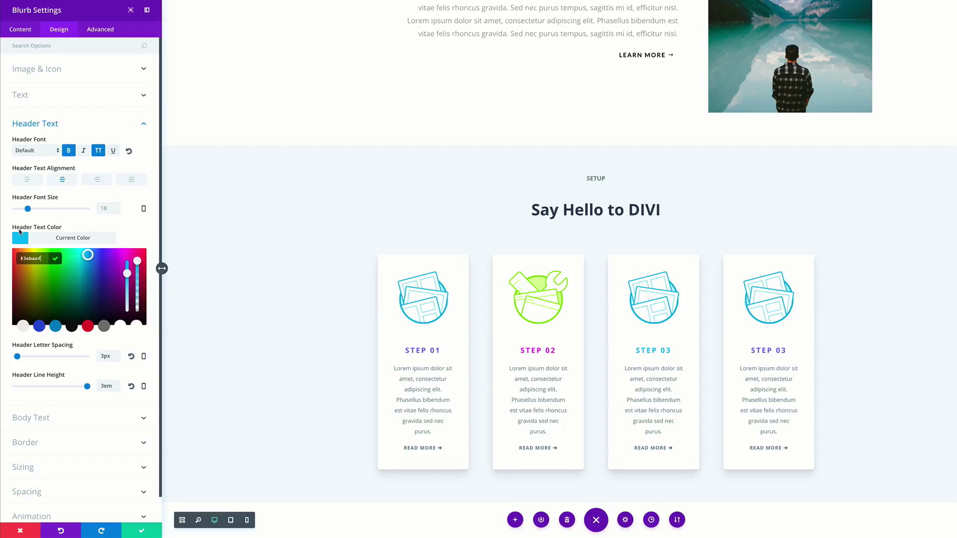
scroll(75, 399, down, 2)
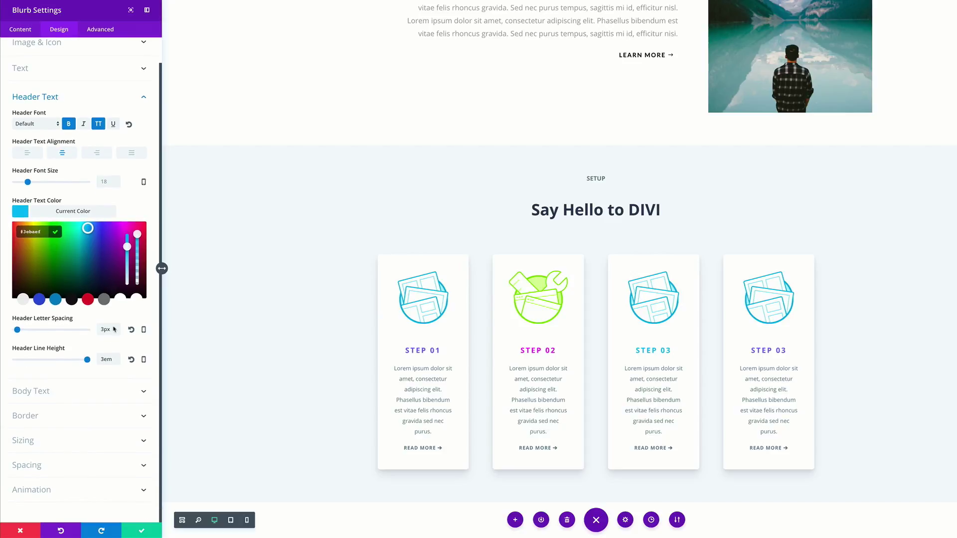
- Set the third card's animation delay to 100ms and intensity to 20%
click(53, 487)
scroll(50, 487, down, 2)
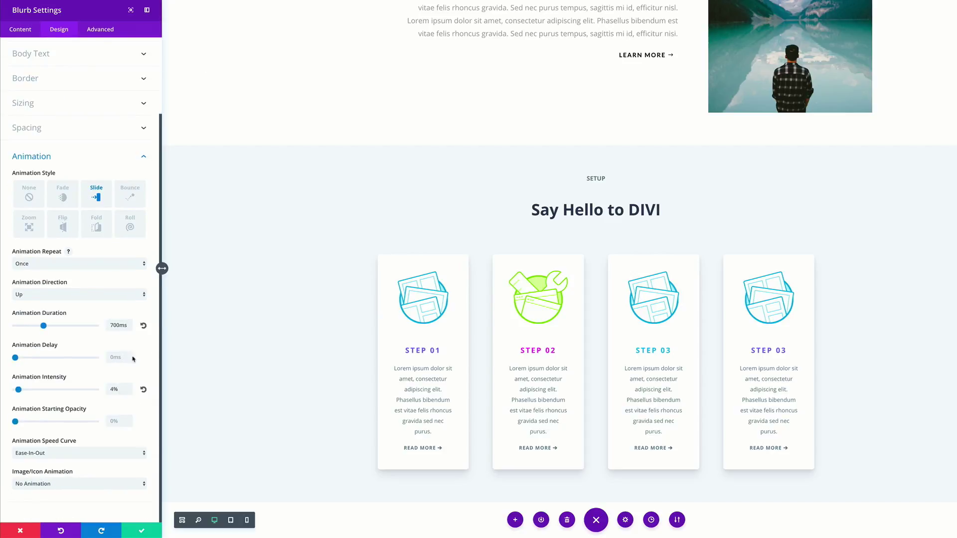
click(113, 358)
text(10)
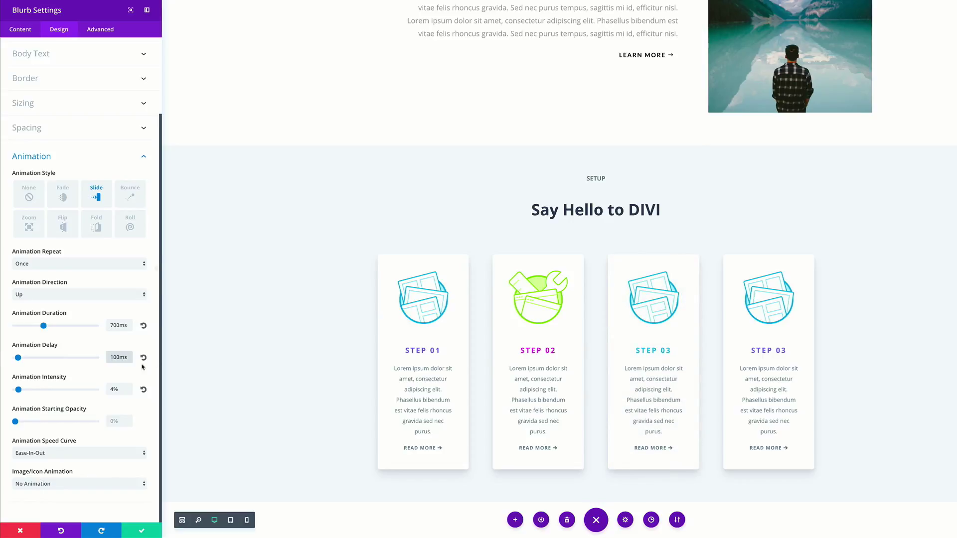
drag(114, 390, 107, 394)
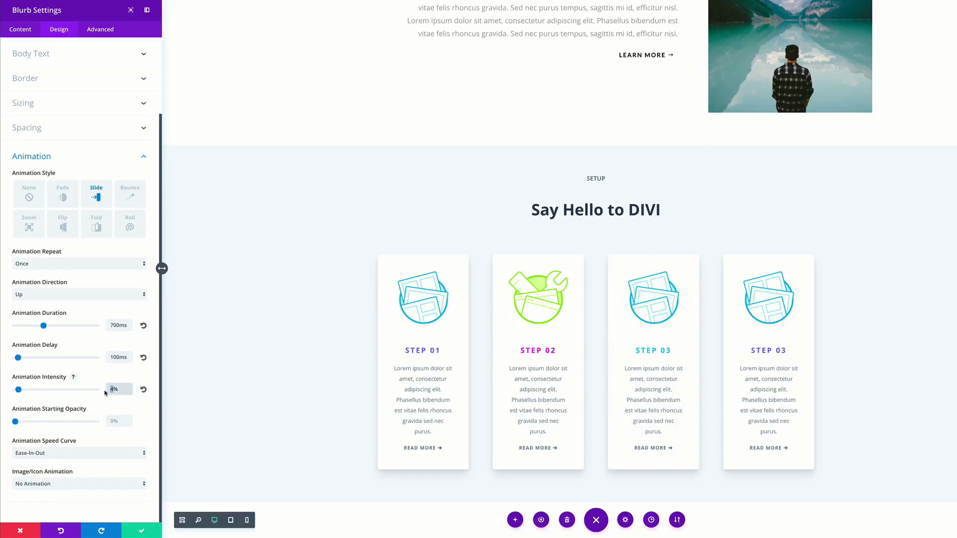
text(20)
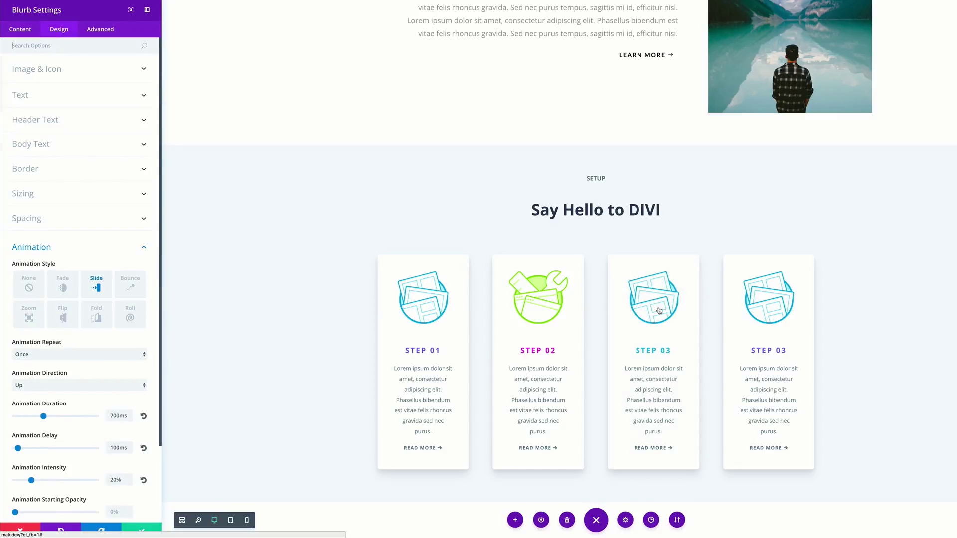
- Swap in the purple folder illustration as the third card's image, save the page and close settings
click(24, 30)
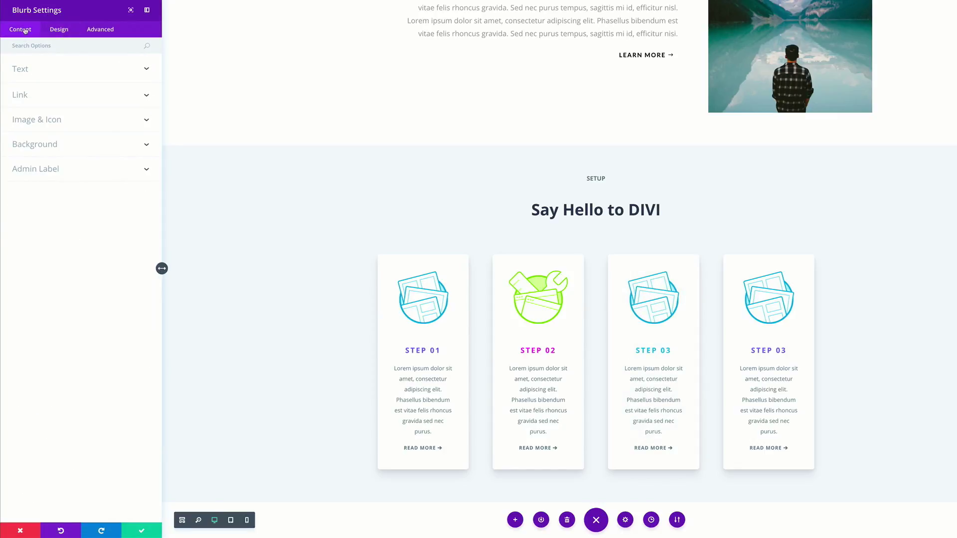
click(56, 124)
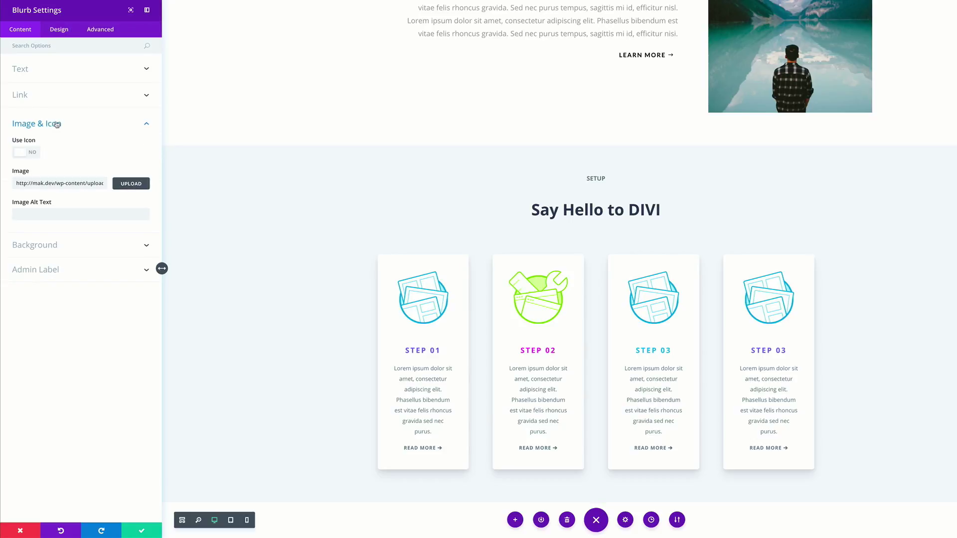
click(136, 184)
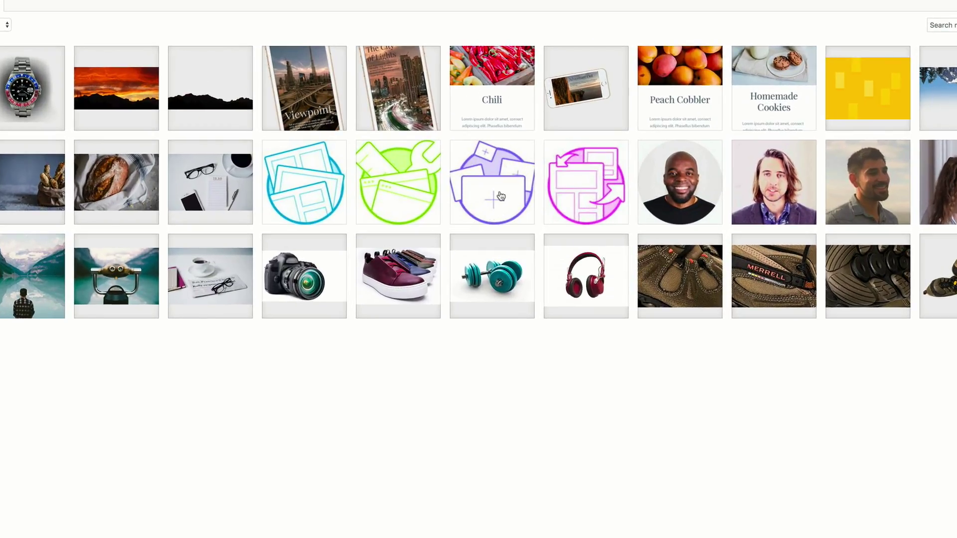
click(534, 162)
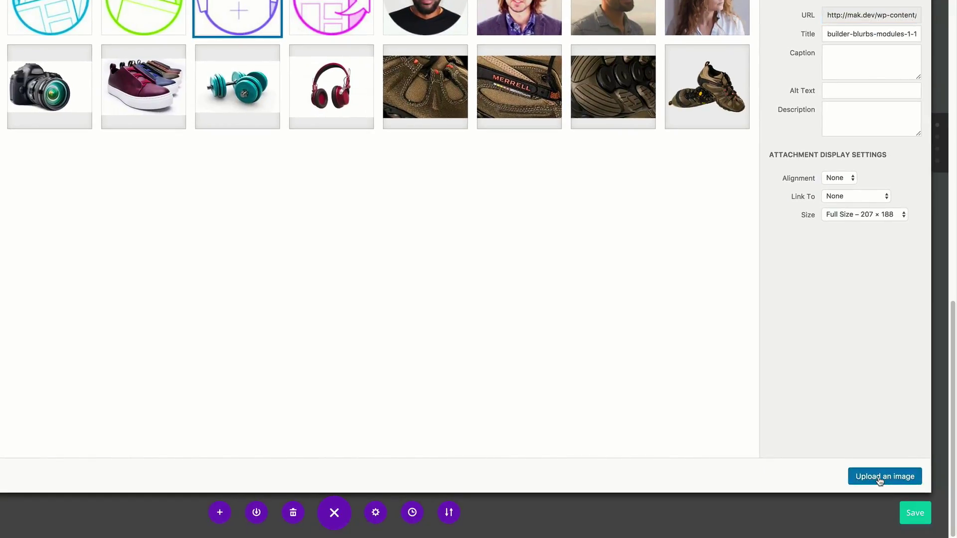
click(880, 475)
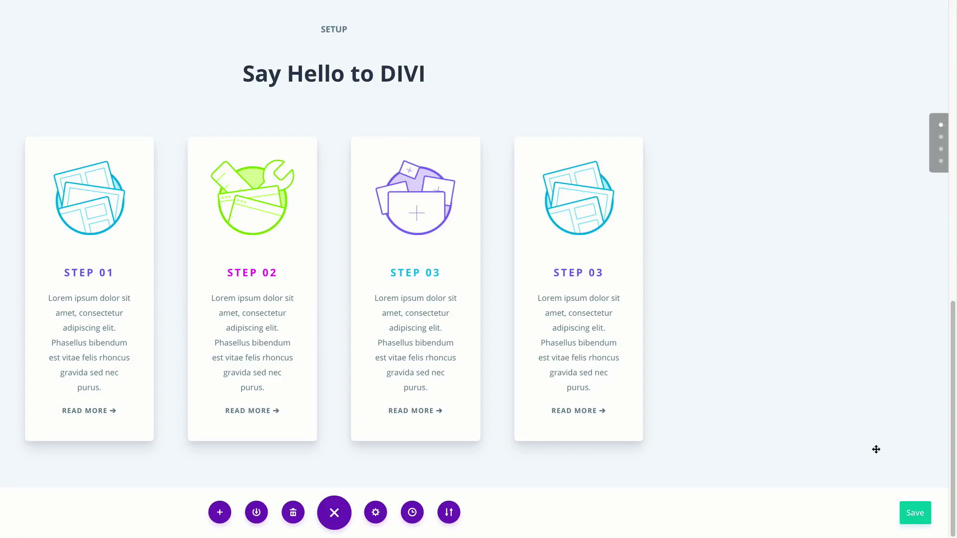
key(ctrl+s)
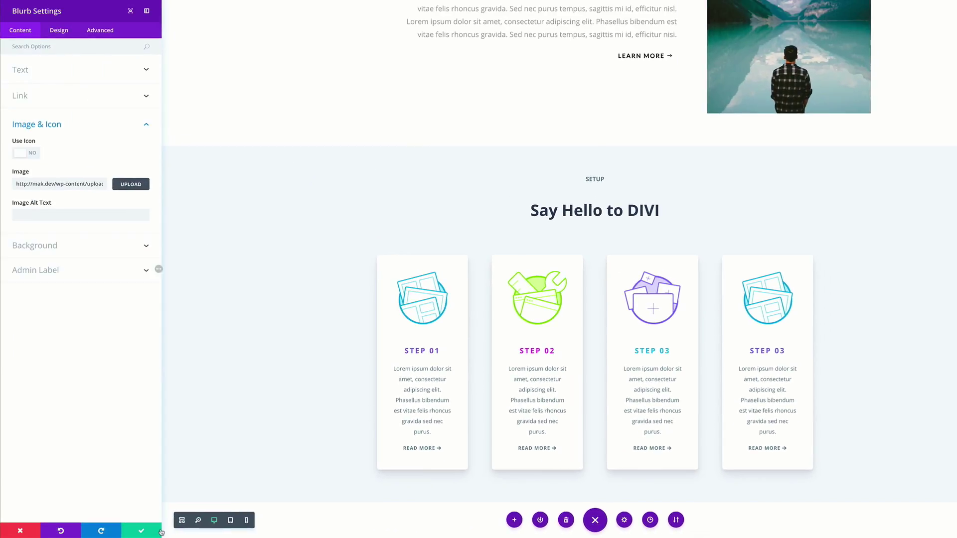
click(145, 530)
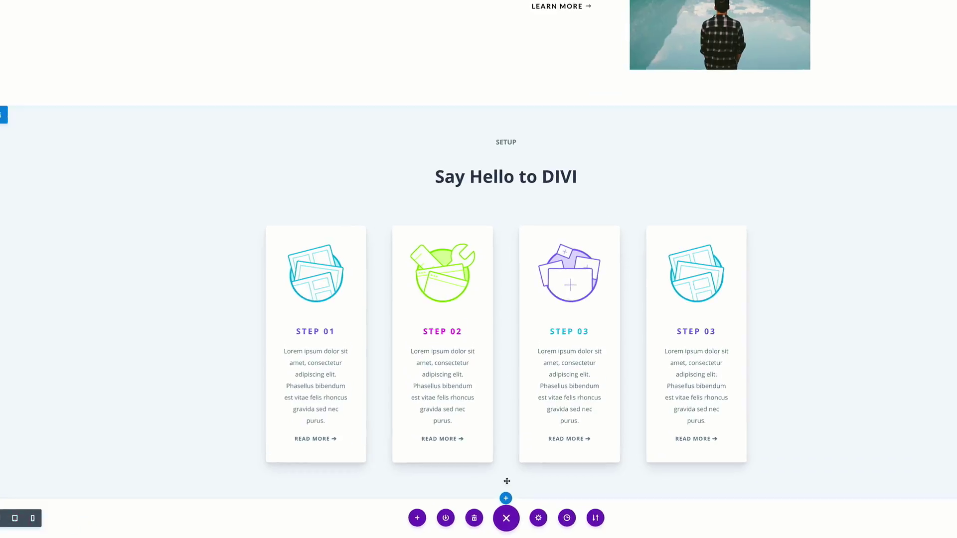
- Open the fourth card's settings and insert a new icon image from the media library
mouse_move(668, 412)
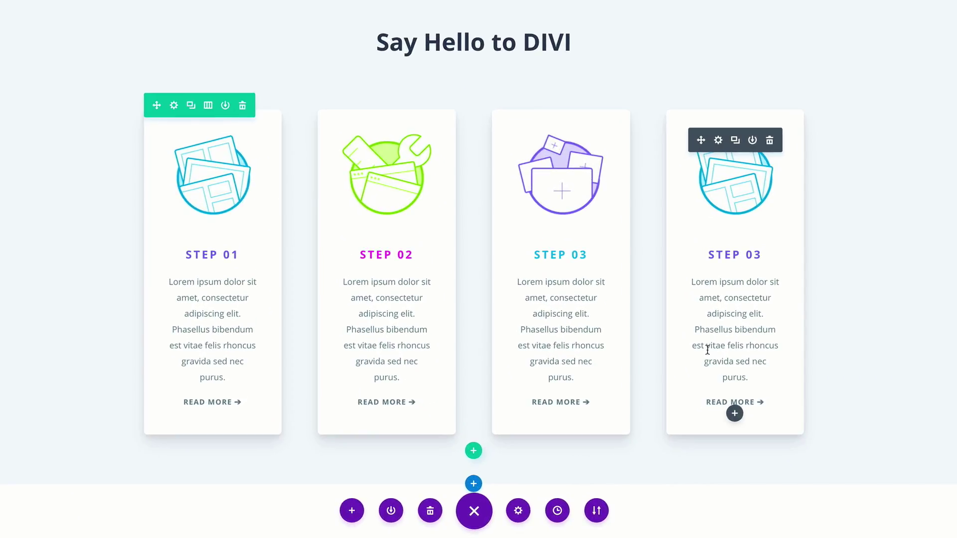
click(718, 142)
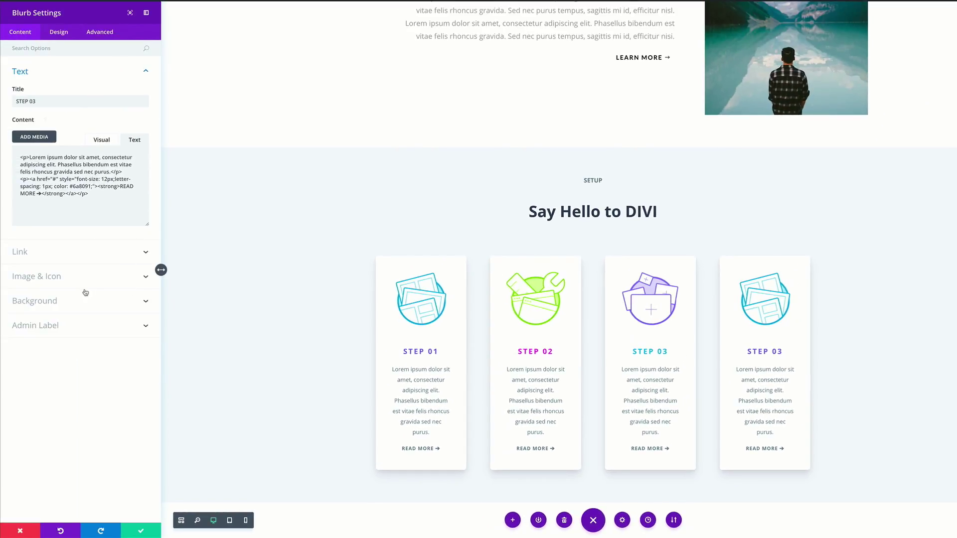
click(54, 277)
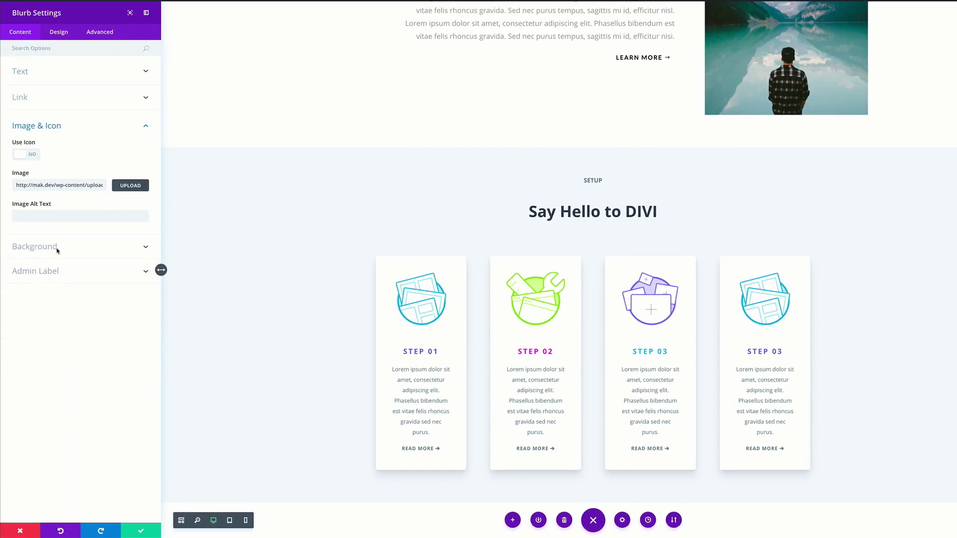
click(132, 188)
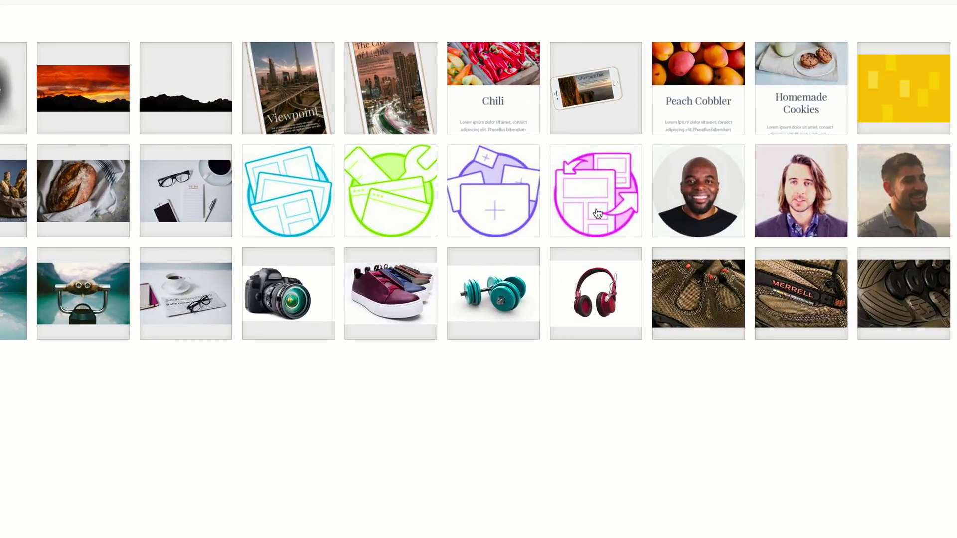
click(591, 168)
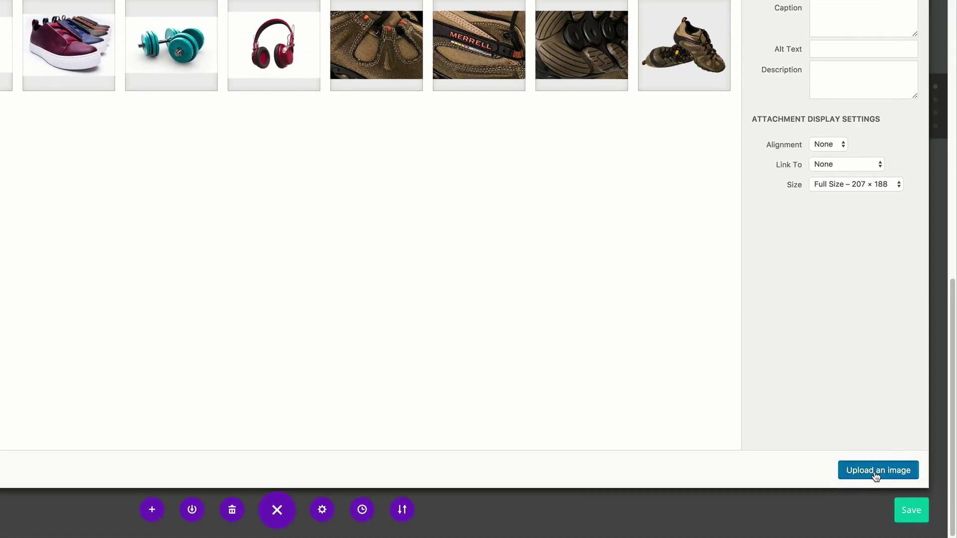
click(924, 518)
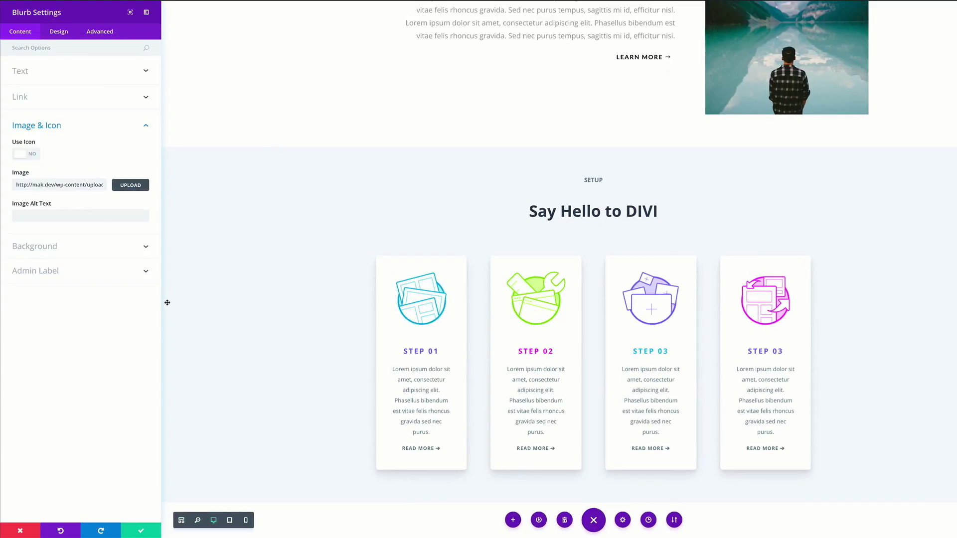
- Color the fourth card's title green
click(62, 33)
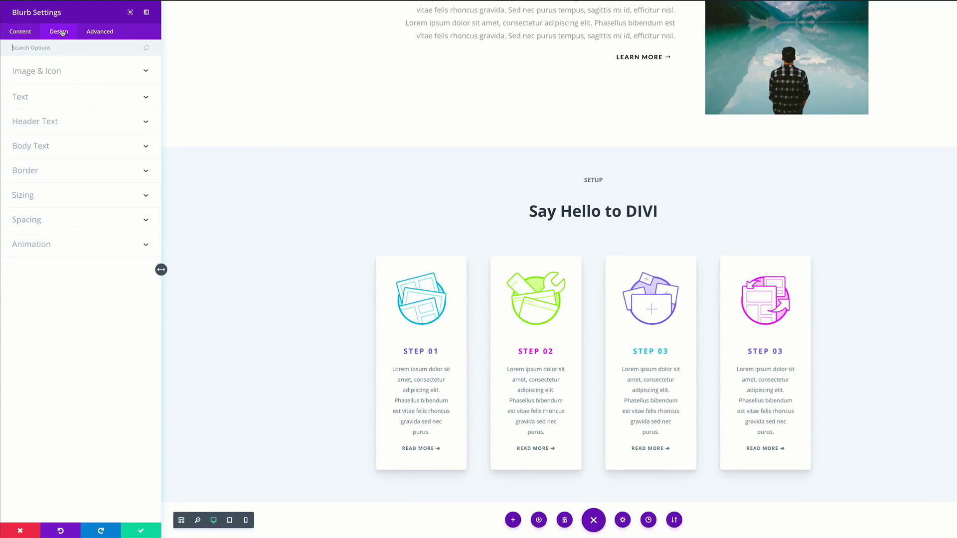
click(46, 122)
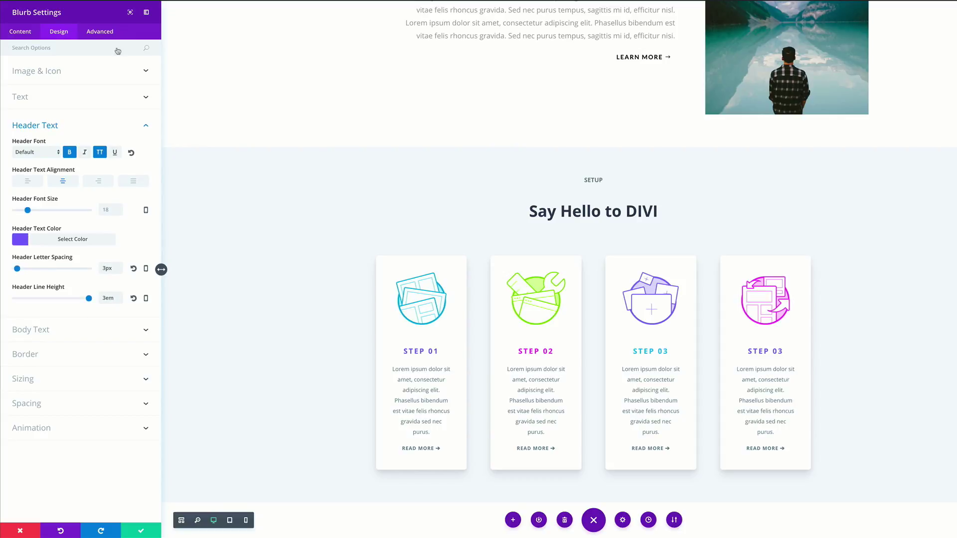
click(73, 239)
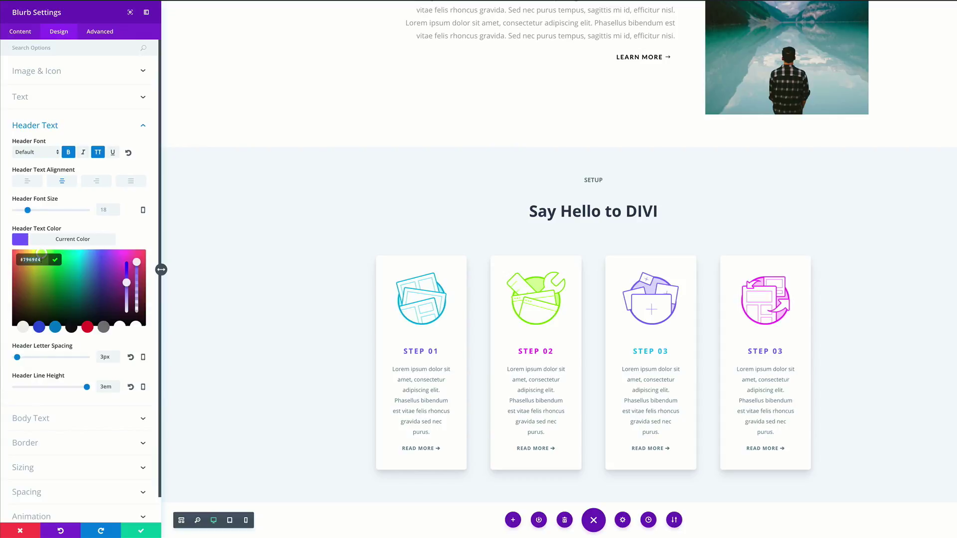
key(ctrl+v)
click(55, 259)
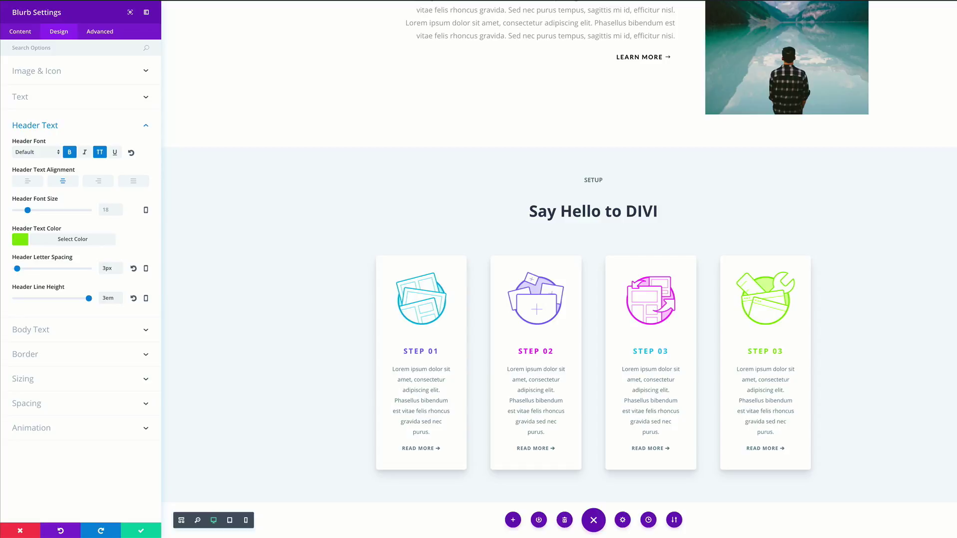
- Give the fourth card a 150ms animation delay and select its intensity value
click(52, 429)
scroll(62, 391, down, 2)
click(110, 357)
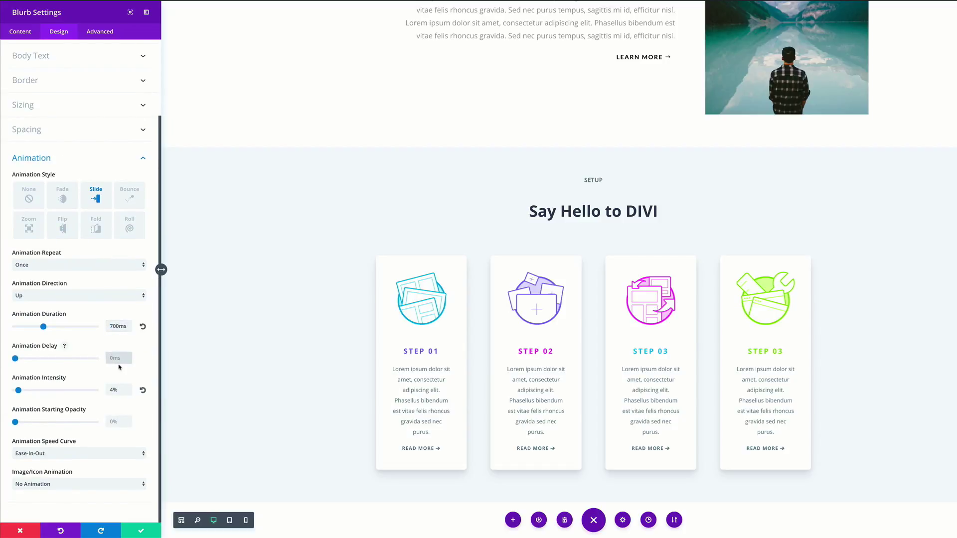
text(150ms)
click(113, 390)
drag(113, 390, 105, 393)
- Finish the blurb card with the value 30, save it, and bring up the step-card row's sizing options
text(30)
click(141, 534)
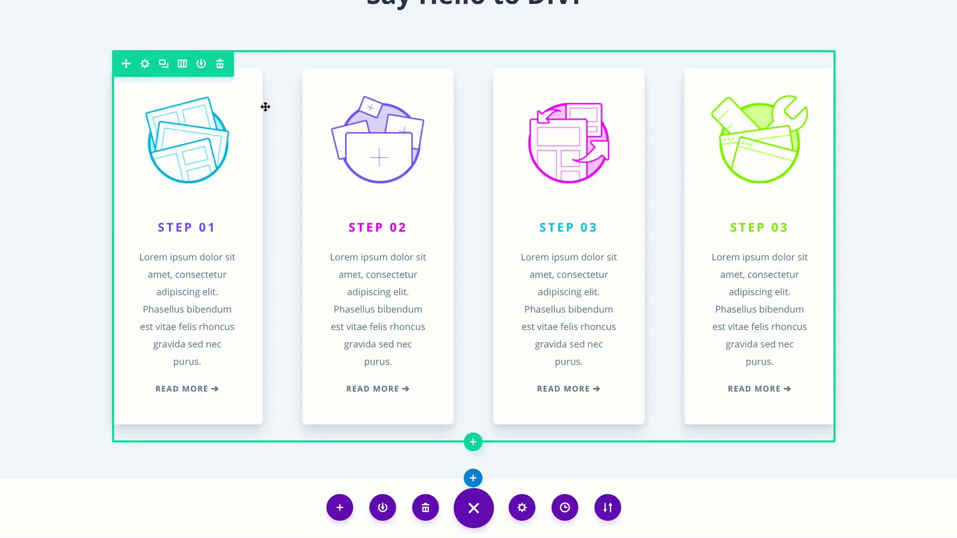
click(145, 65)
click(59, 31)
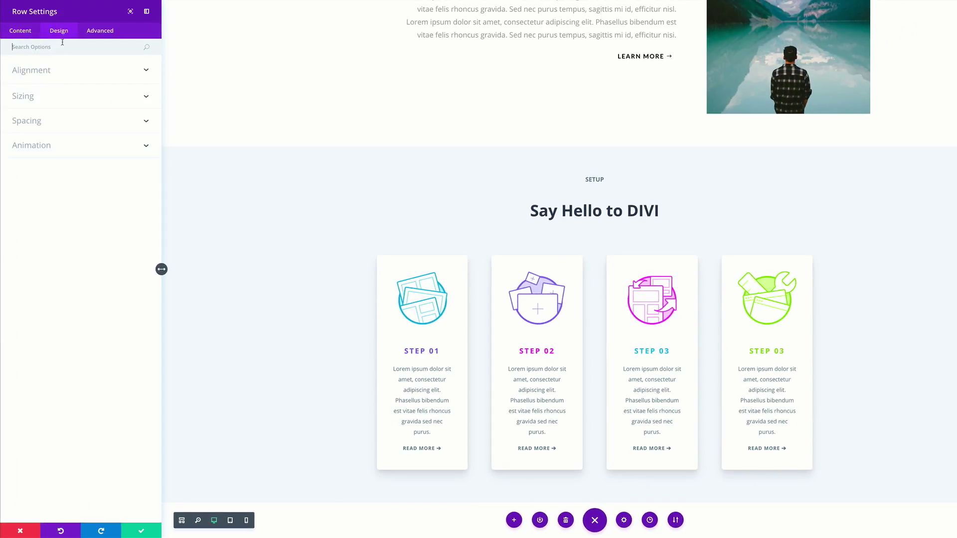
click(32, 99)
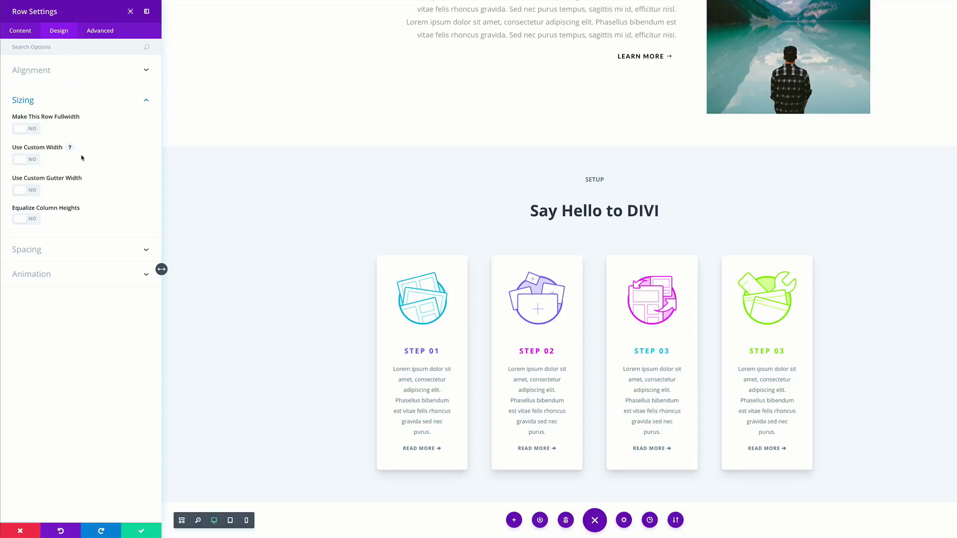
- Replace the row's 1080px width with a custom 1366px width and set a custom gutter width of 2
click(33, 159)
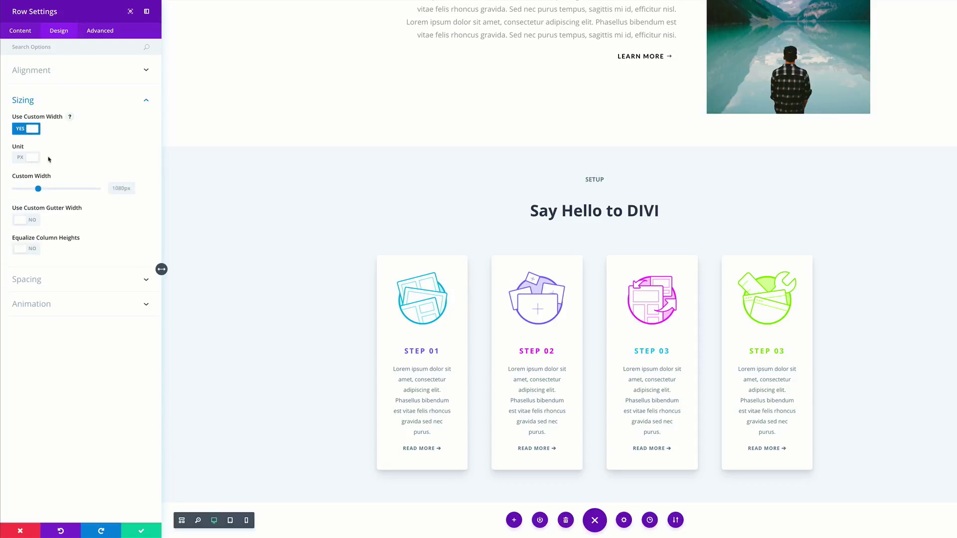
click(121, 188)
key(ctrl+a)
text(13)
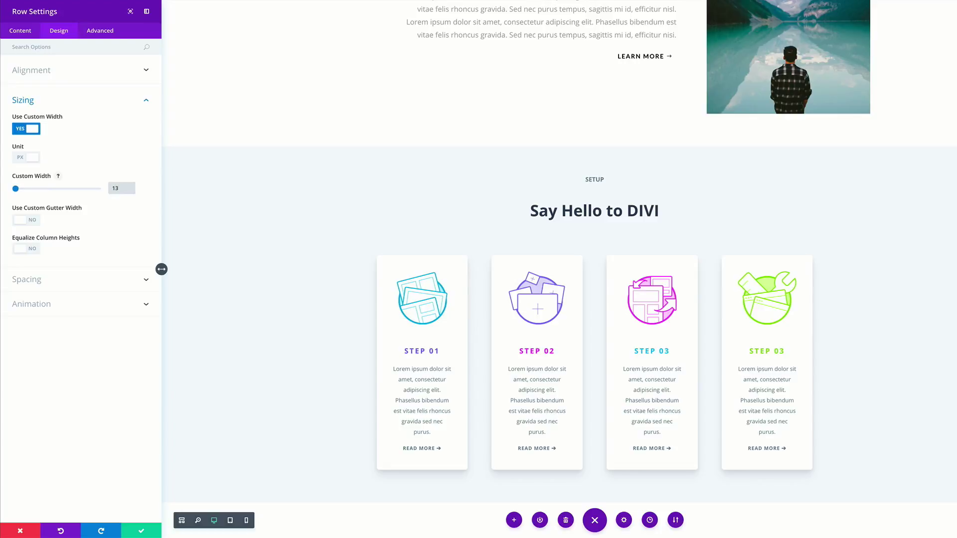
text(66)
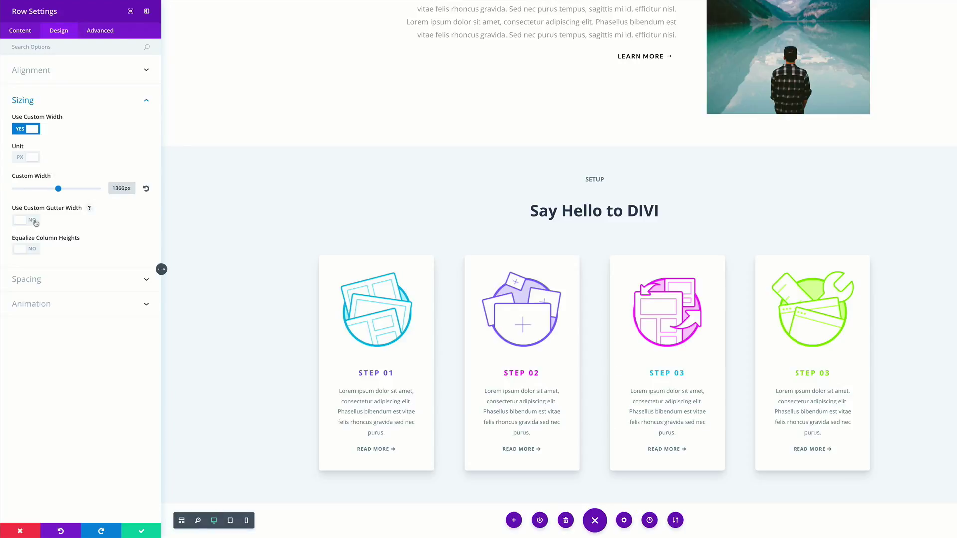
click(34, 220)
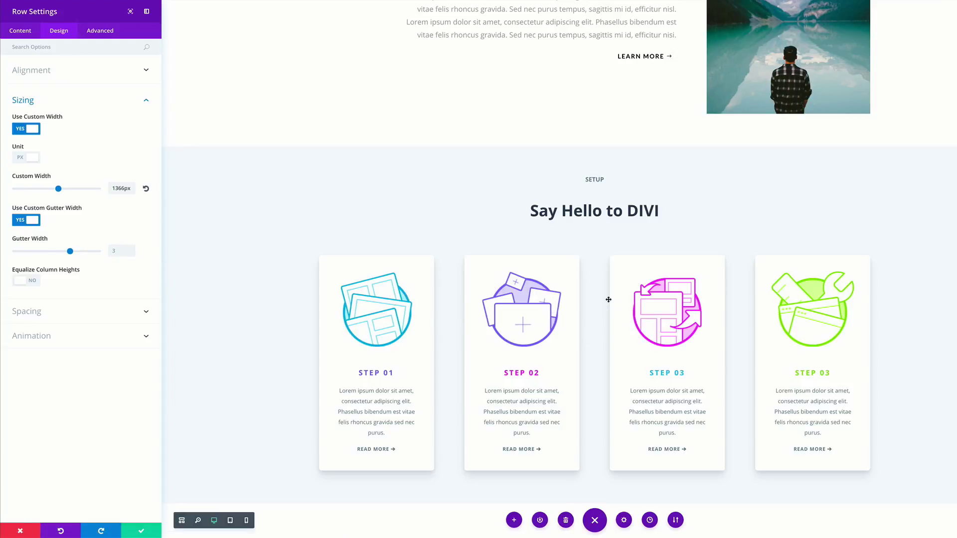
click(110, 251)
text(2)
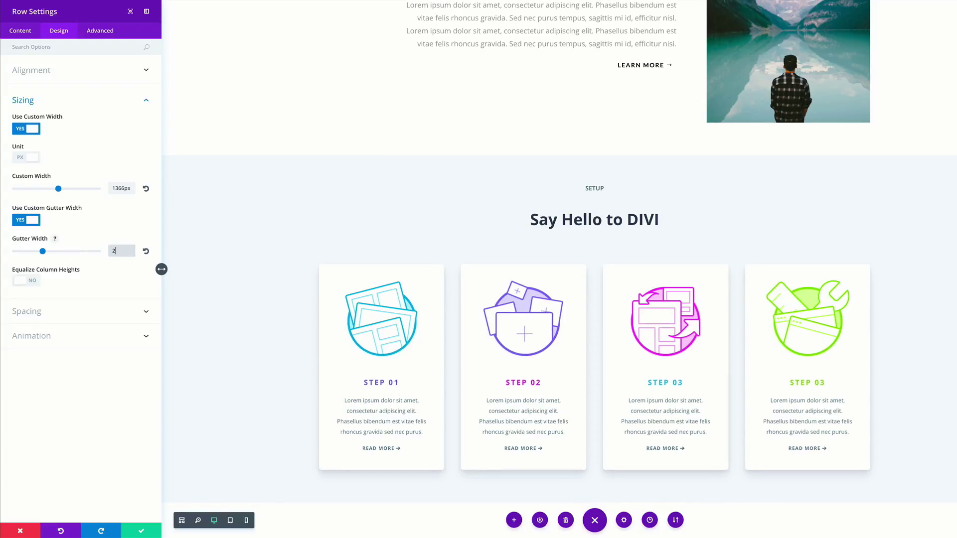
- Apply a Zoom animation to the step-card row: 700ms duration, 100% starting opacity, then save the row
click(45, 337)
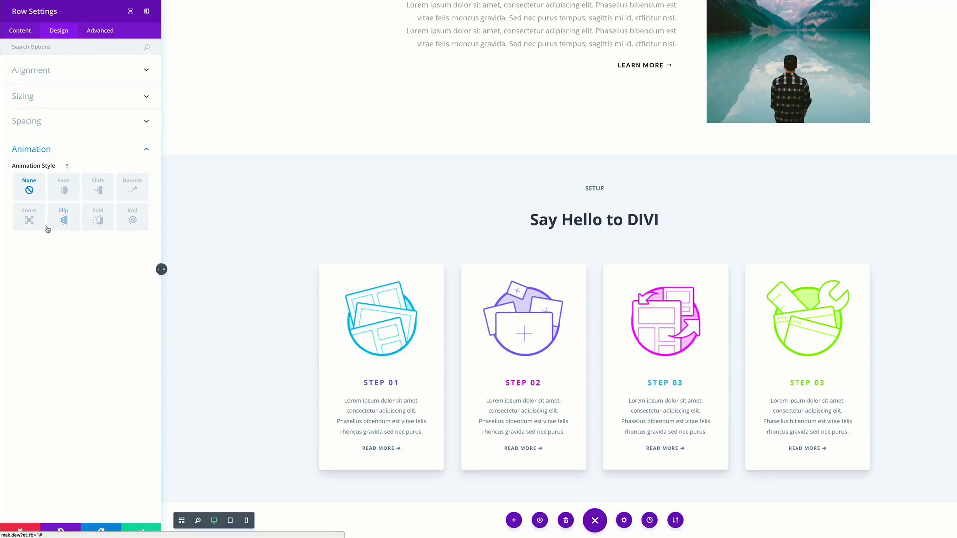
click(29, 220)
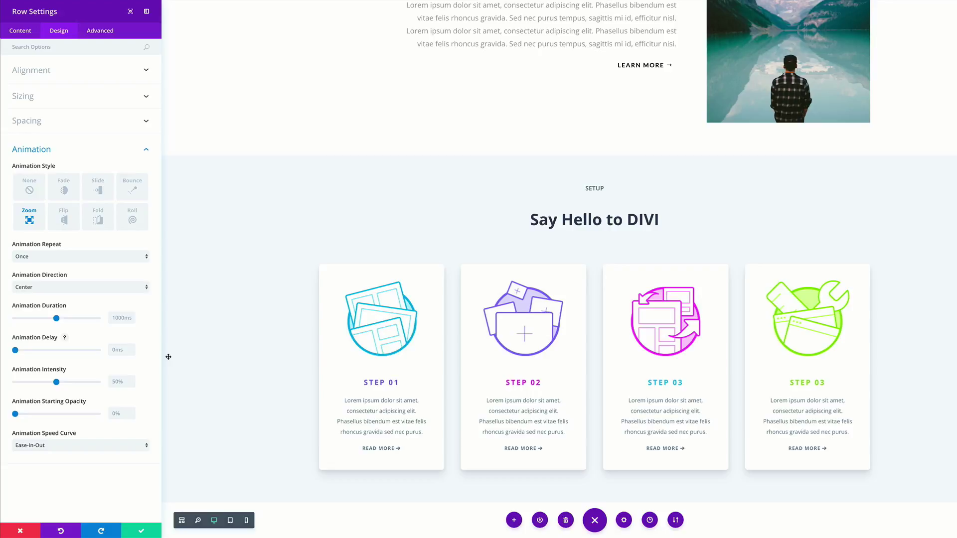
click(113, 318)
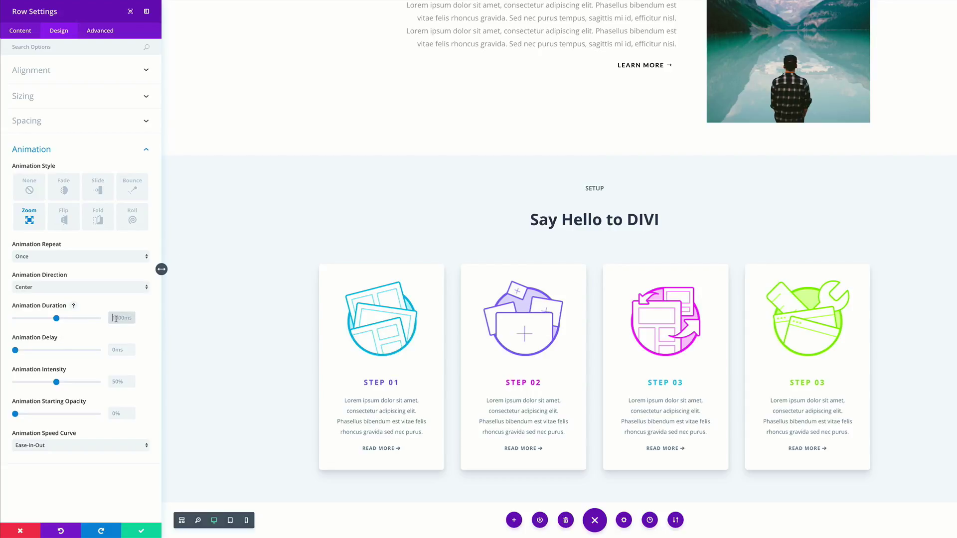
text(700ms)
drag(15, 417, 102, 417)
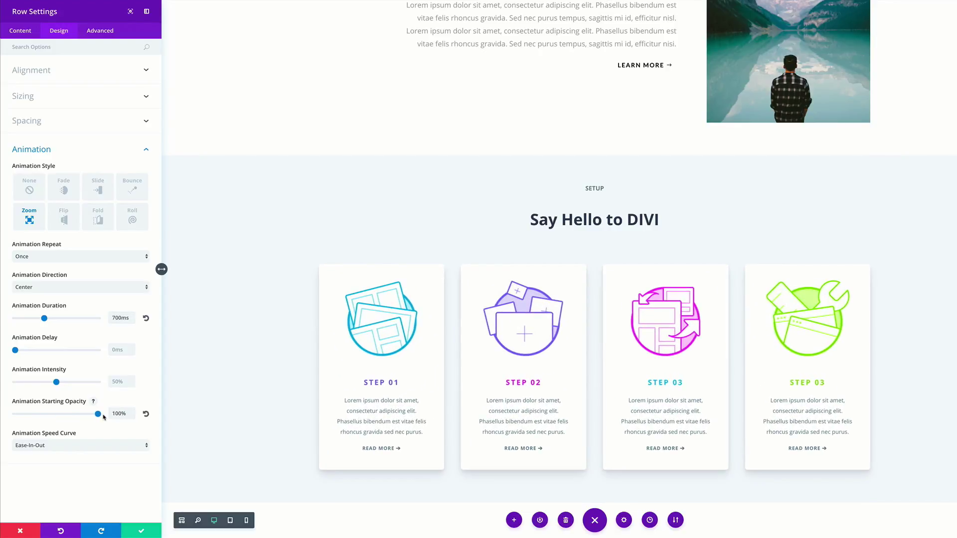
click(143, 531)
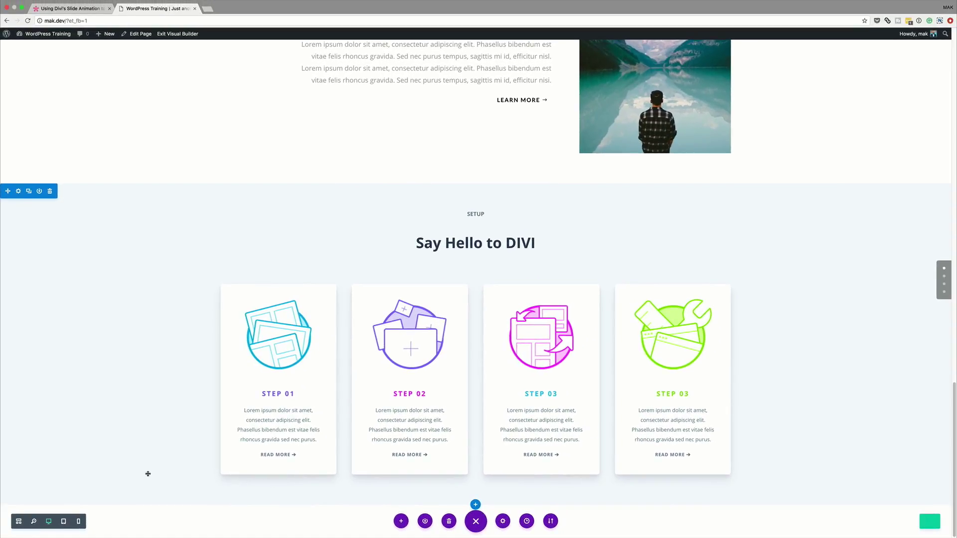
- Exit the Visual Builder and scroll the live page down to the four Say Hello to DIVI step cards
click(178, 34)
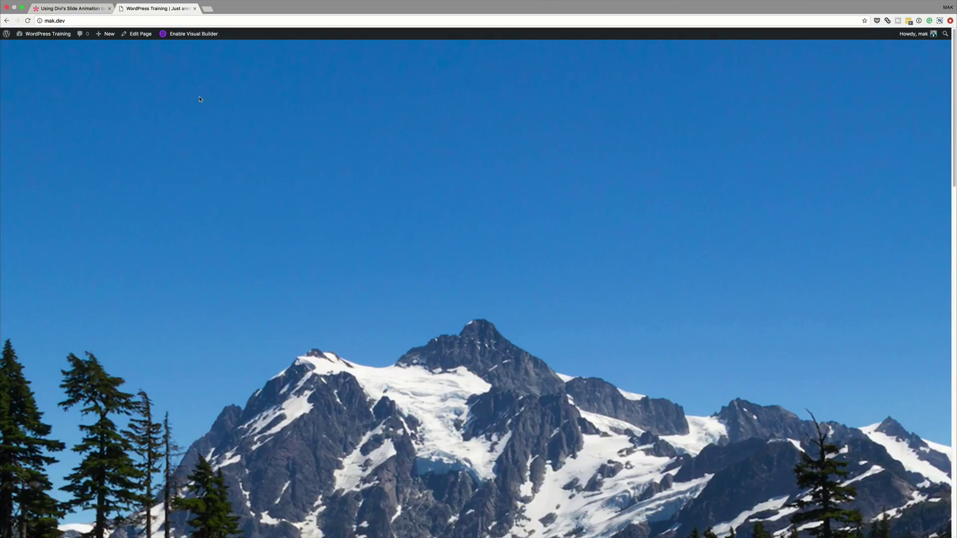
scroll(888, 199, down, 8)
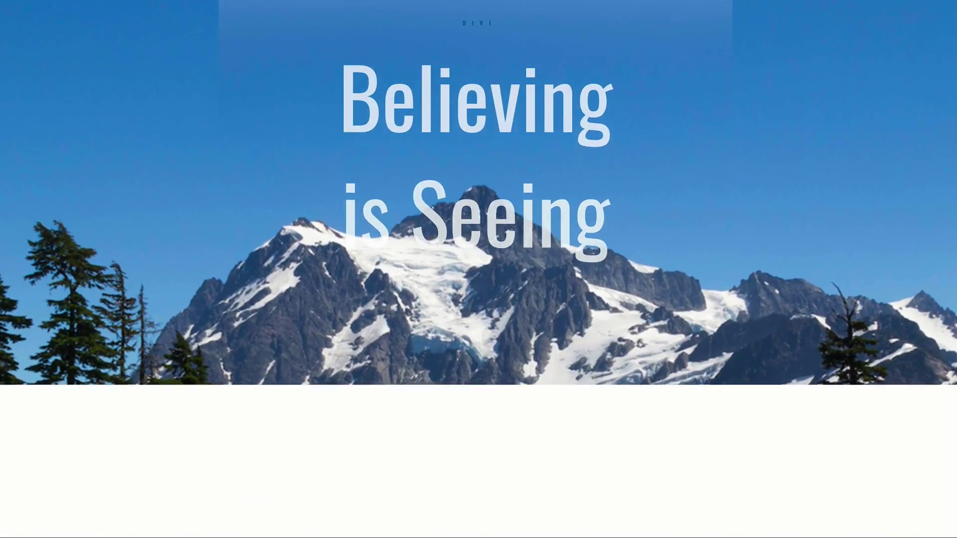
scroll(478, 269, down, 10)
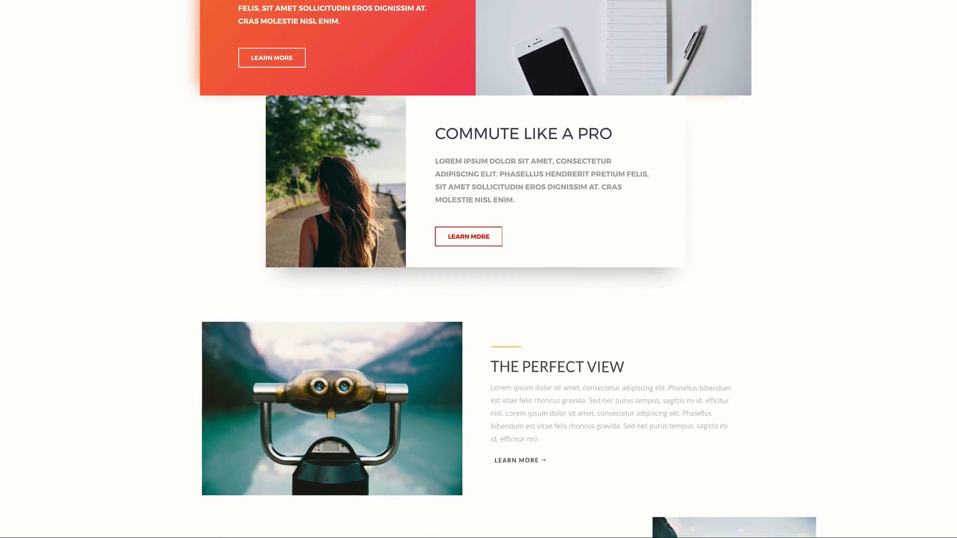
scroll(954, 433, down, 5)
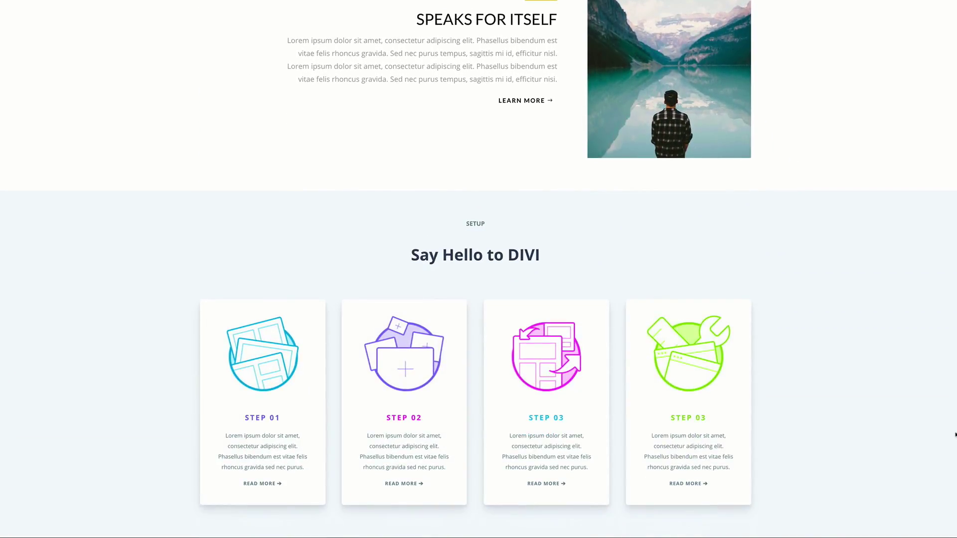